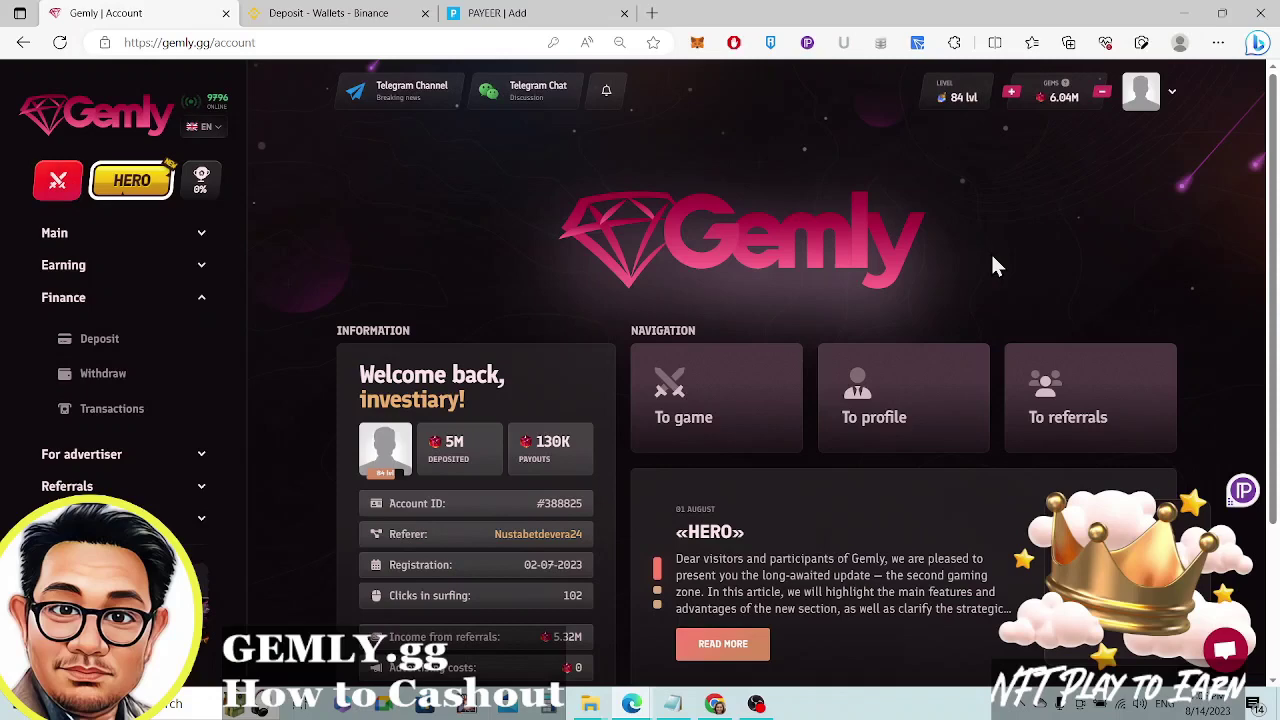
Look over the Binance and Payeer tabs, then in Gemly expand Main to list its pages
click(366, 22)
scroll(400, 190, up, 2)
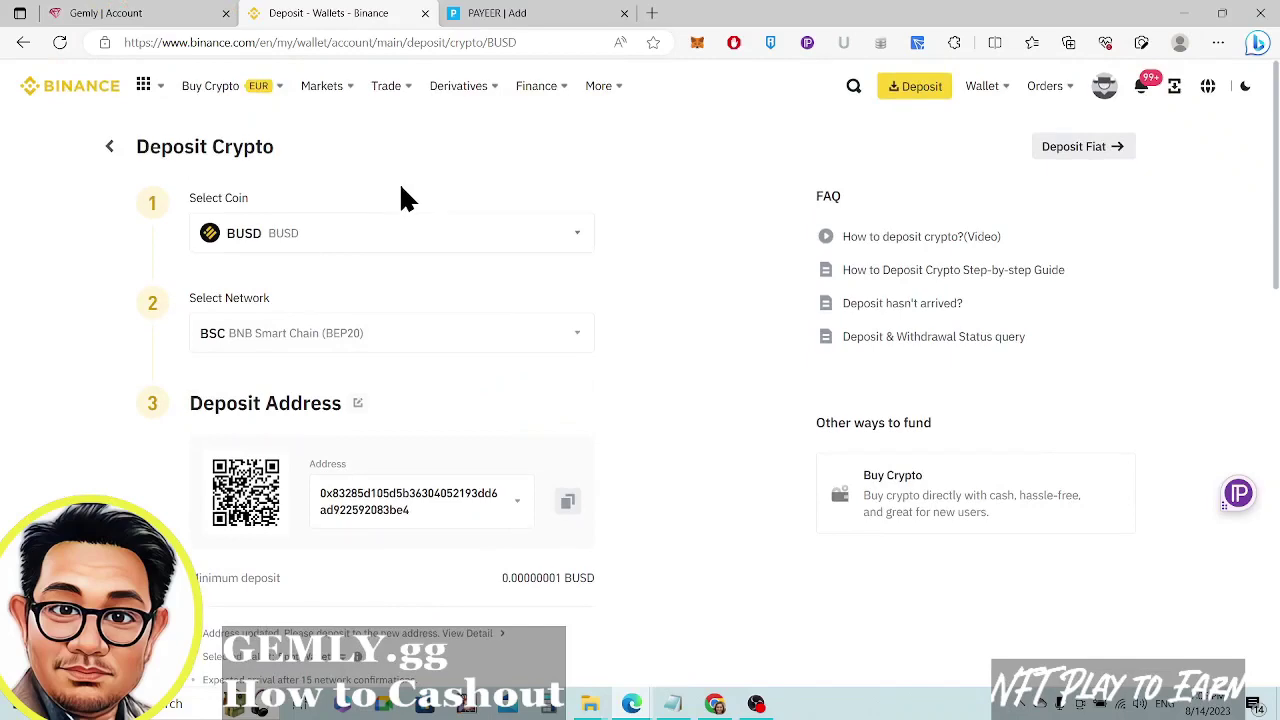
click(45, 86)
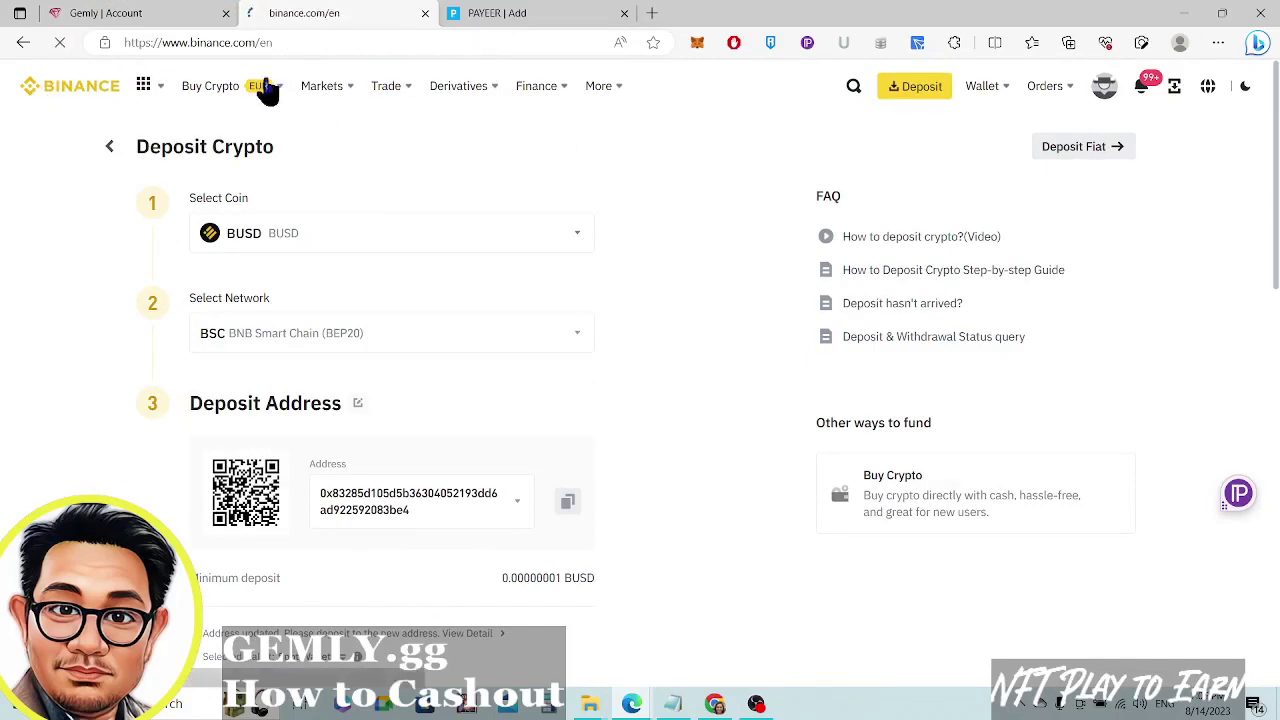
click(543, 20)
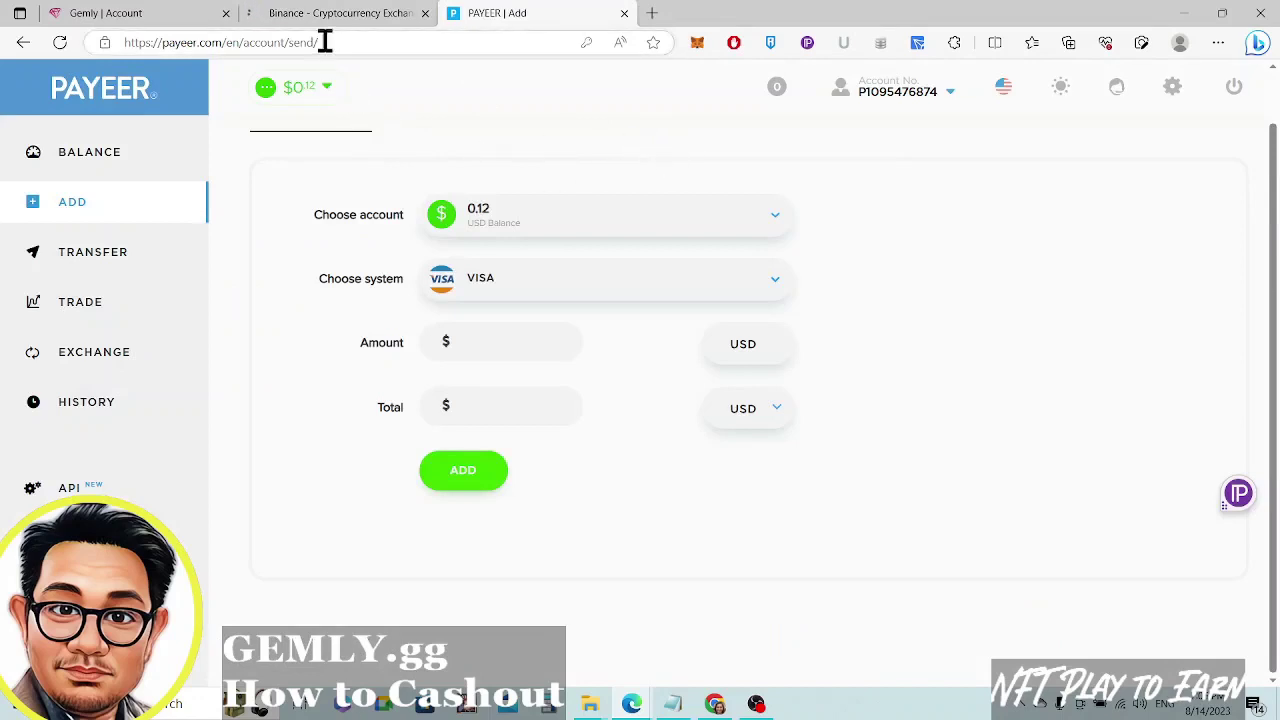
click(110, 13)
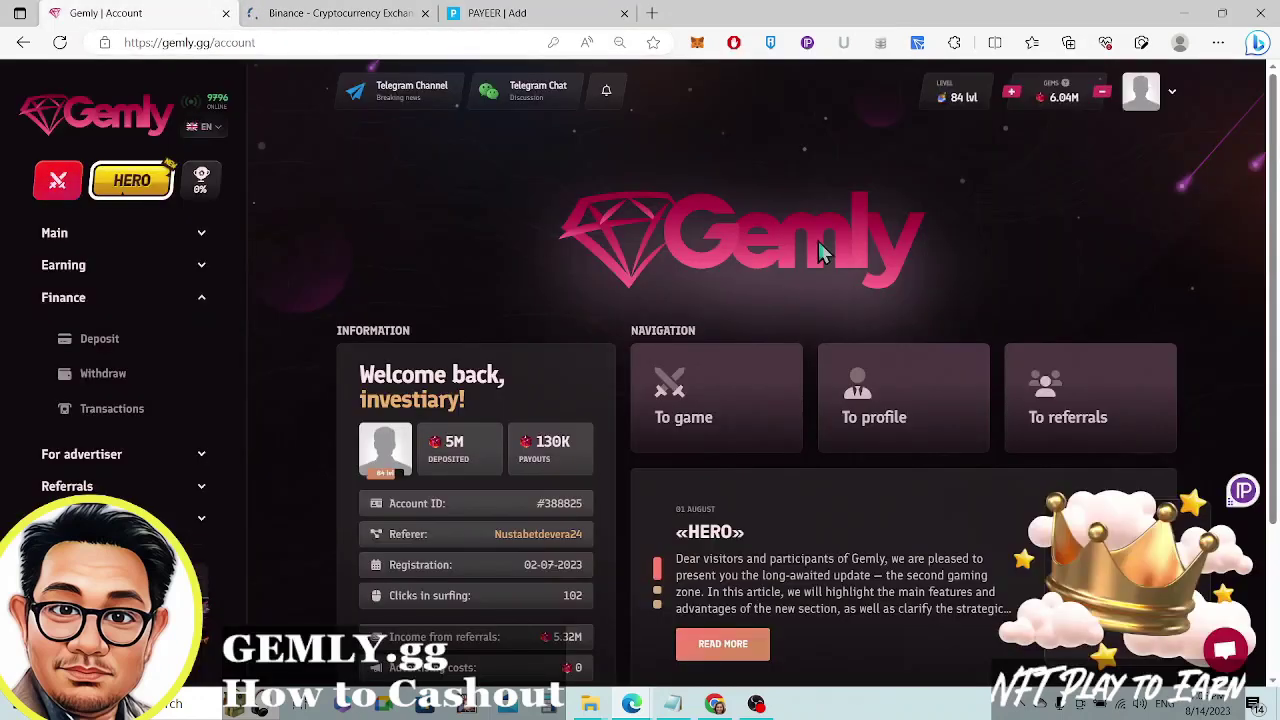
click(135, 234)
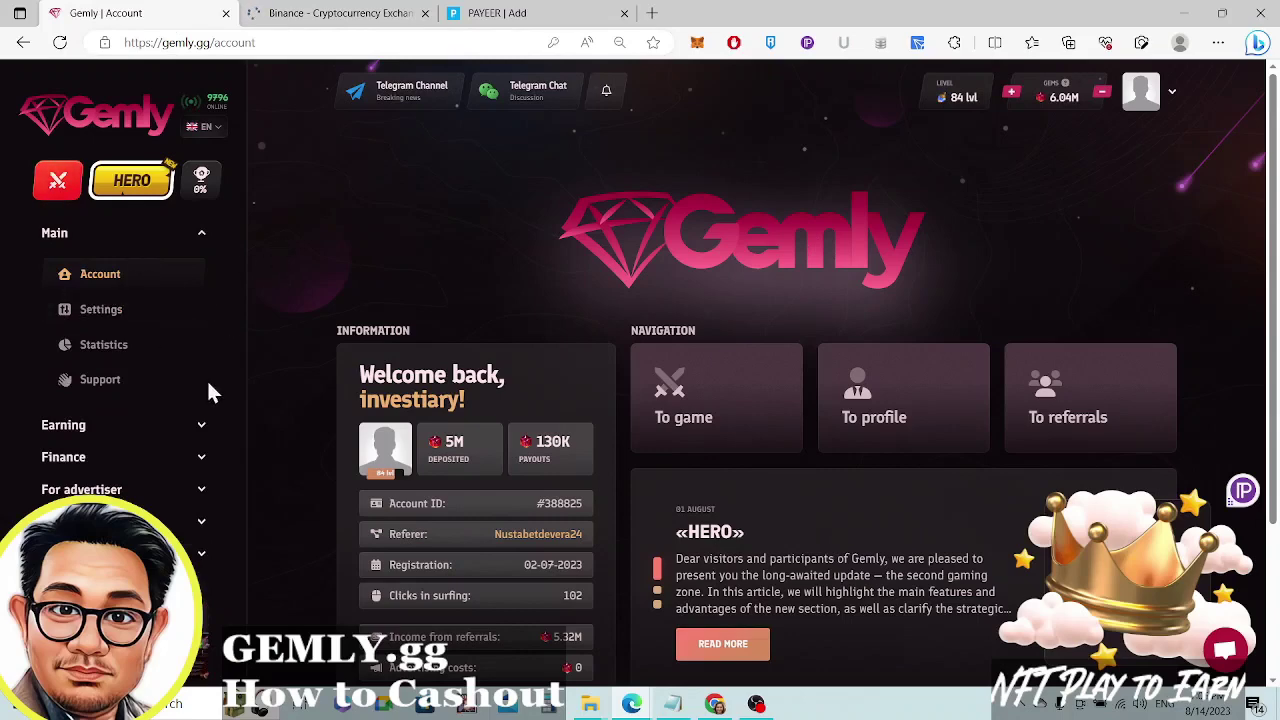
Expand Finance in Gemly's sidebar, preview the Withdraw form, and close it again
scroll(208, 385, down, 2)
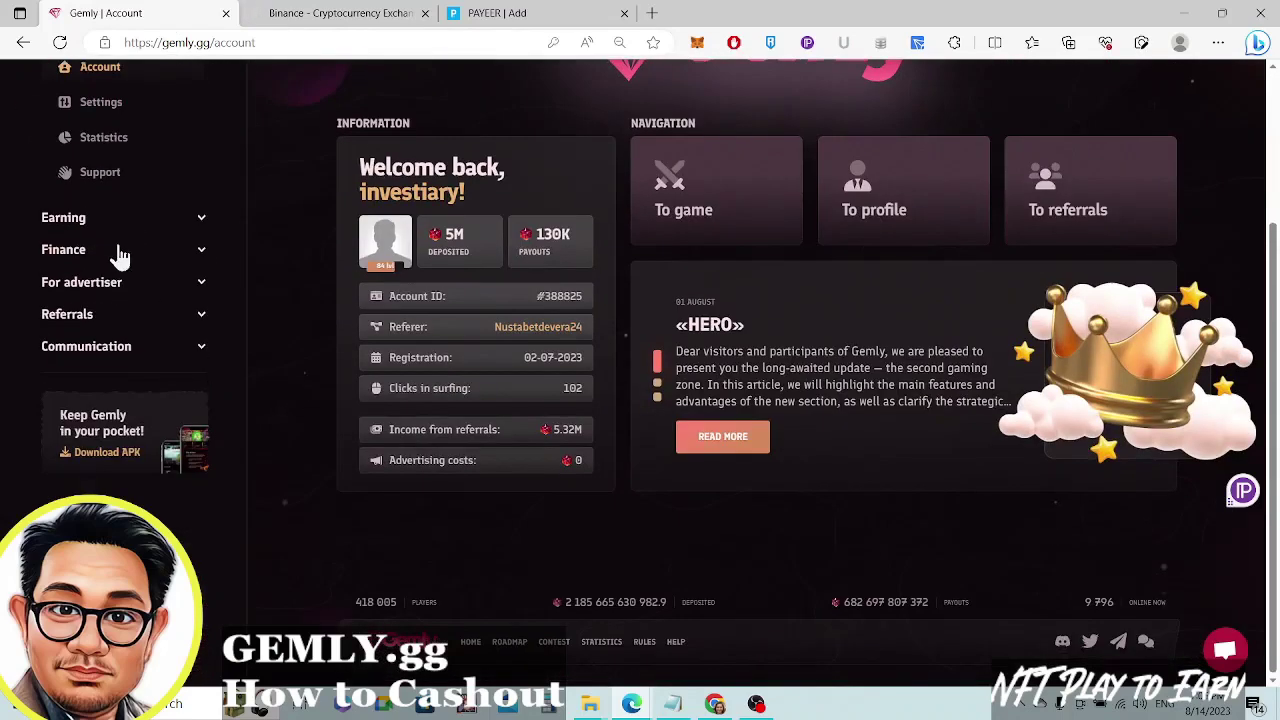
click(95, 252)
click(101, 164)
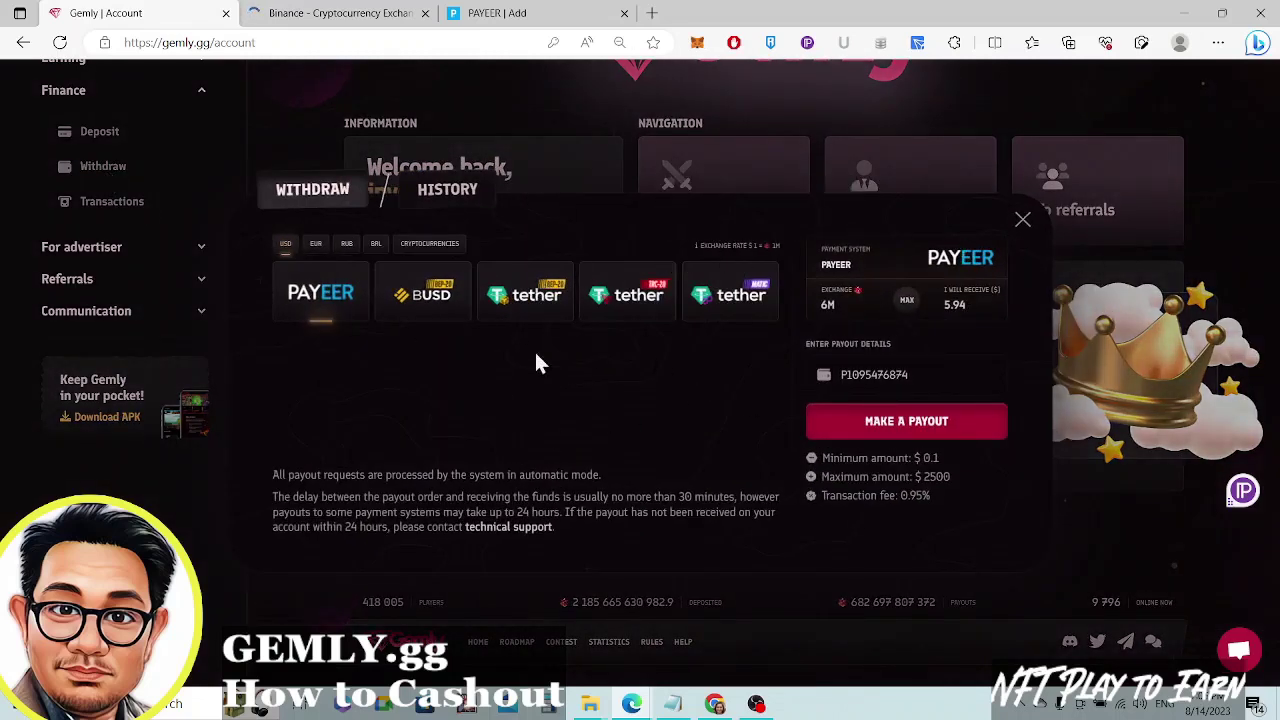
click(1022, 219)
scroll(880, 143, up, 3)
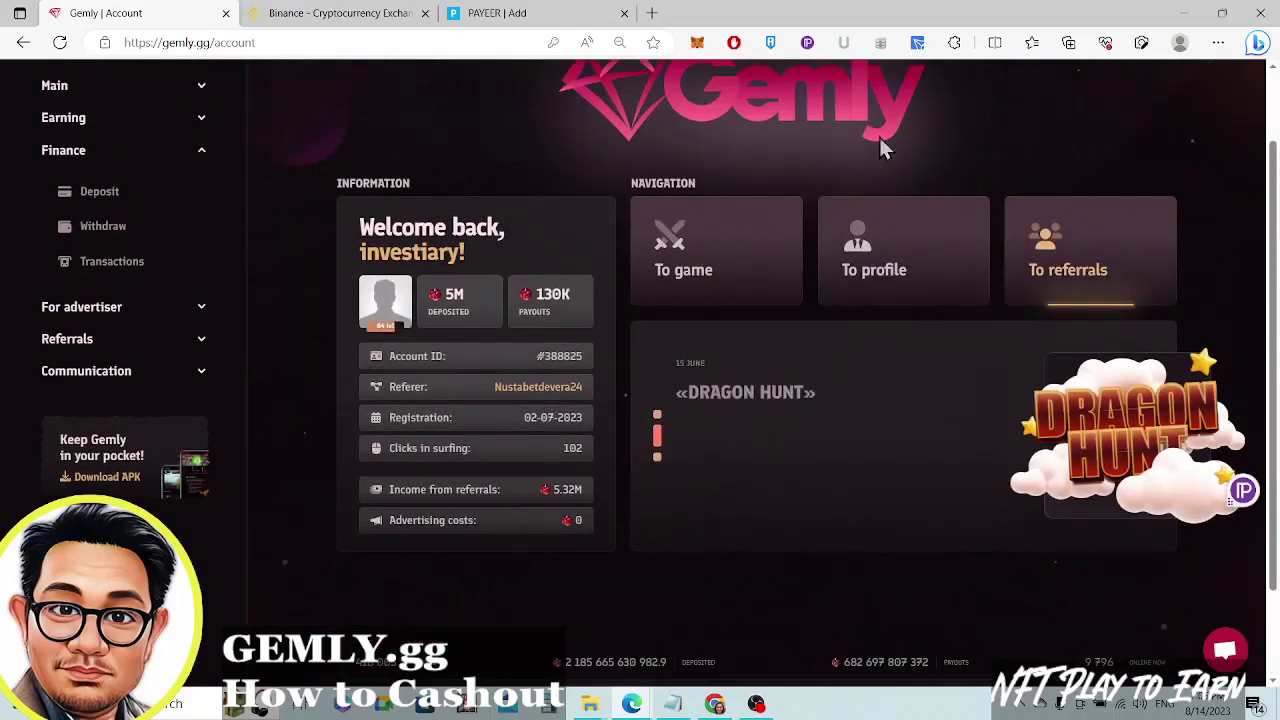
mouse_move(1060, 118)
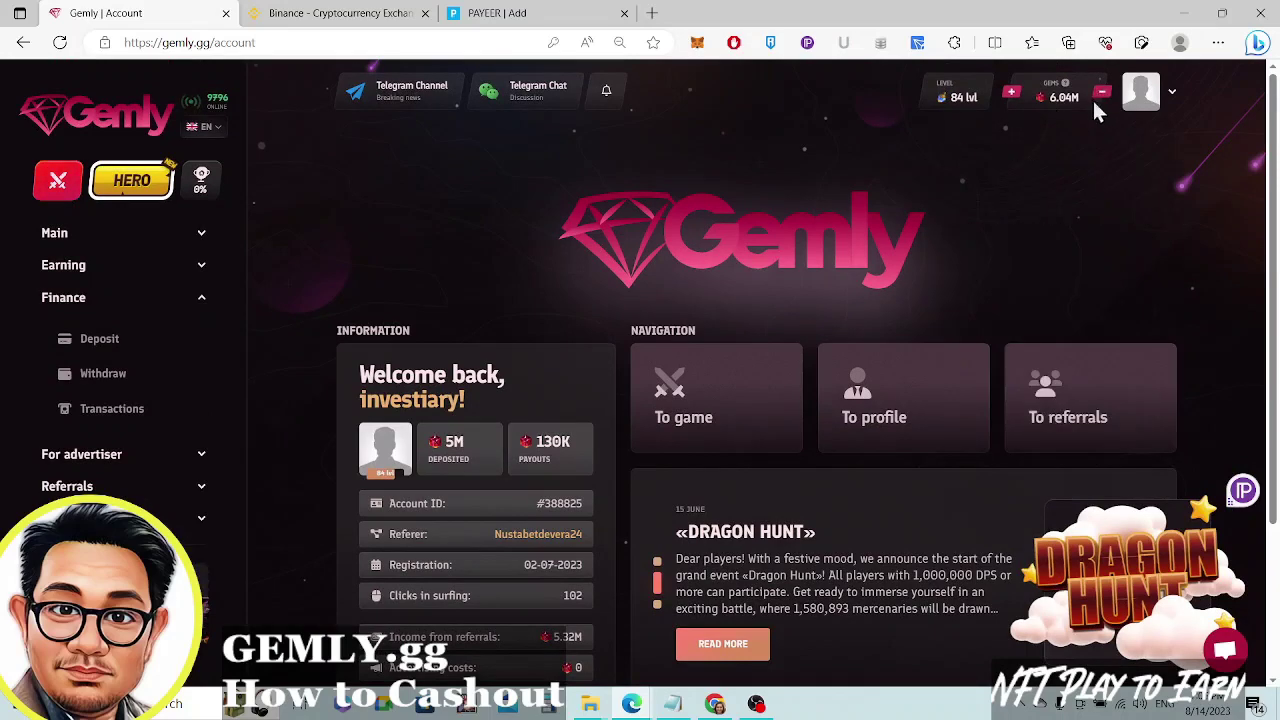
Reopen Gemly's withdrawal form and pick BUSD from the cryptocurrency payout methods
click(125, 380)
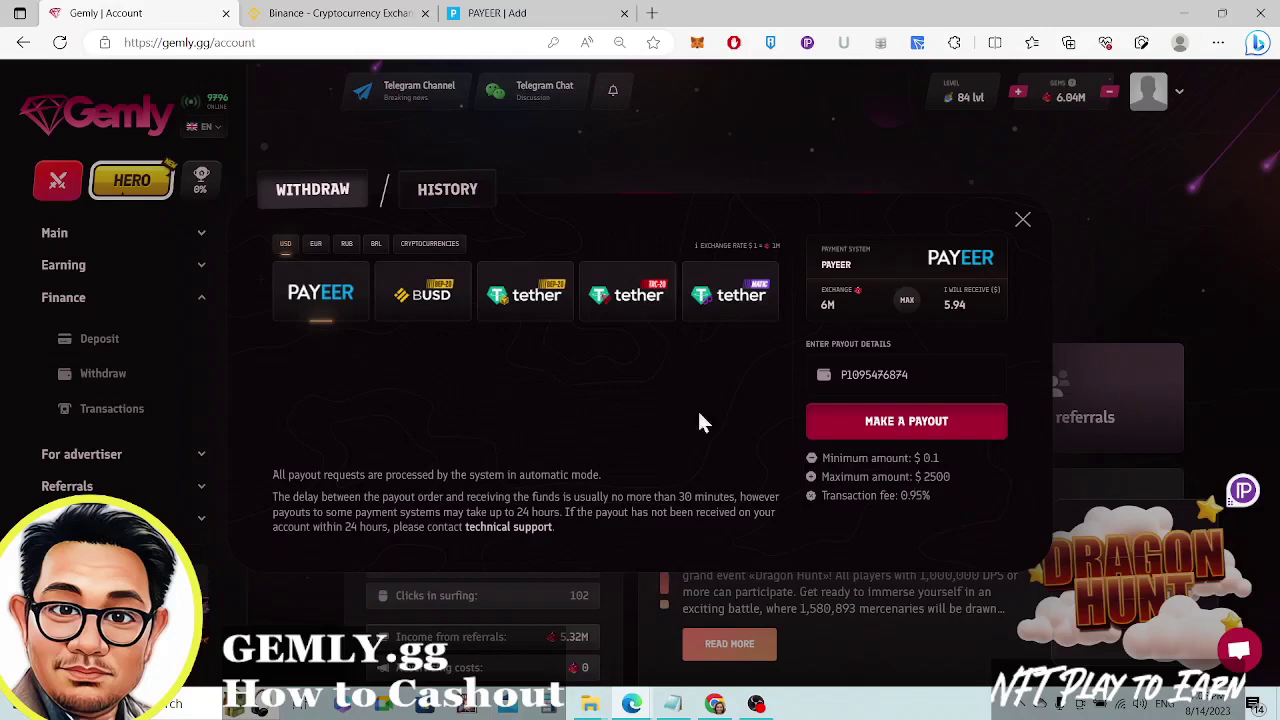
click(433, 248)
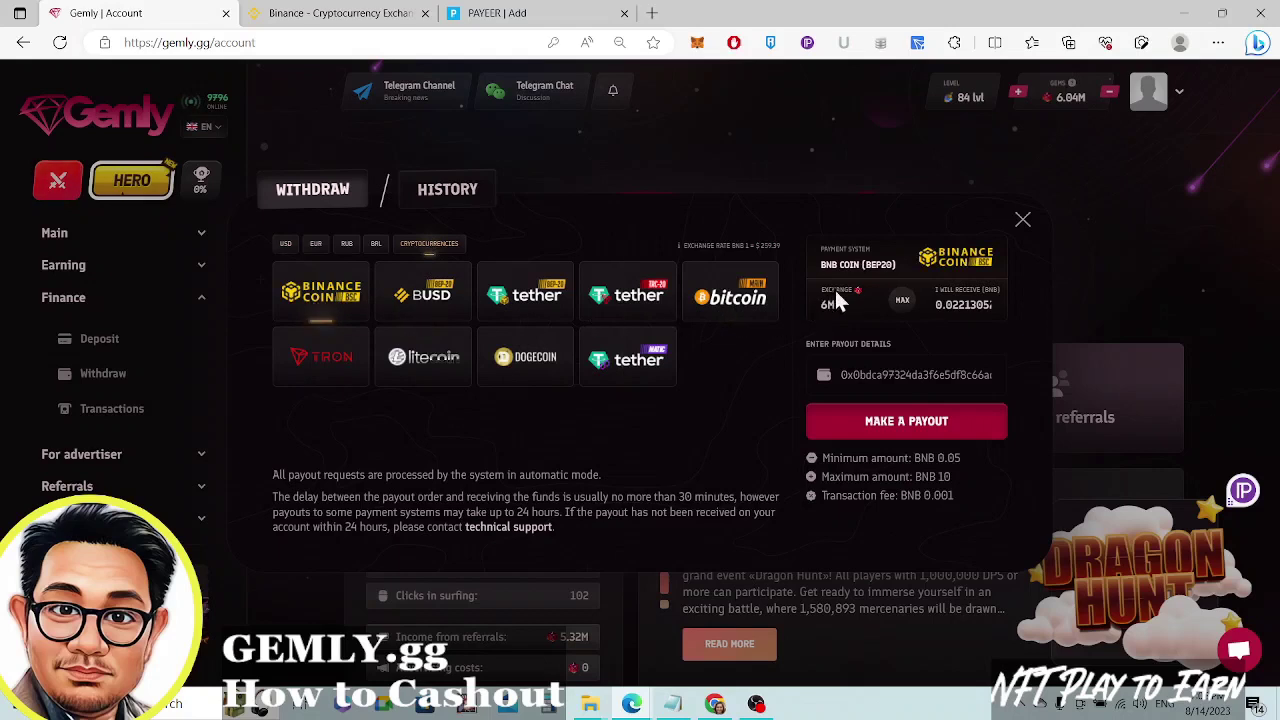
click(403, 300)
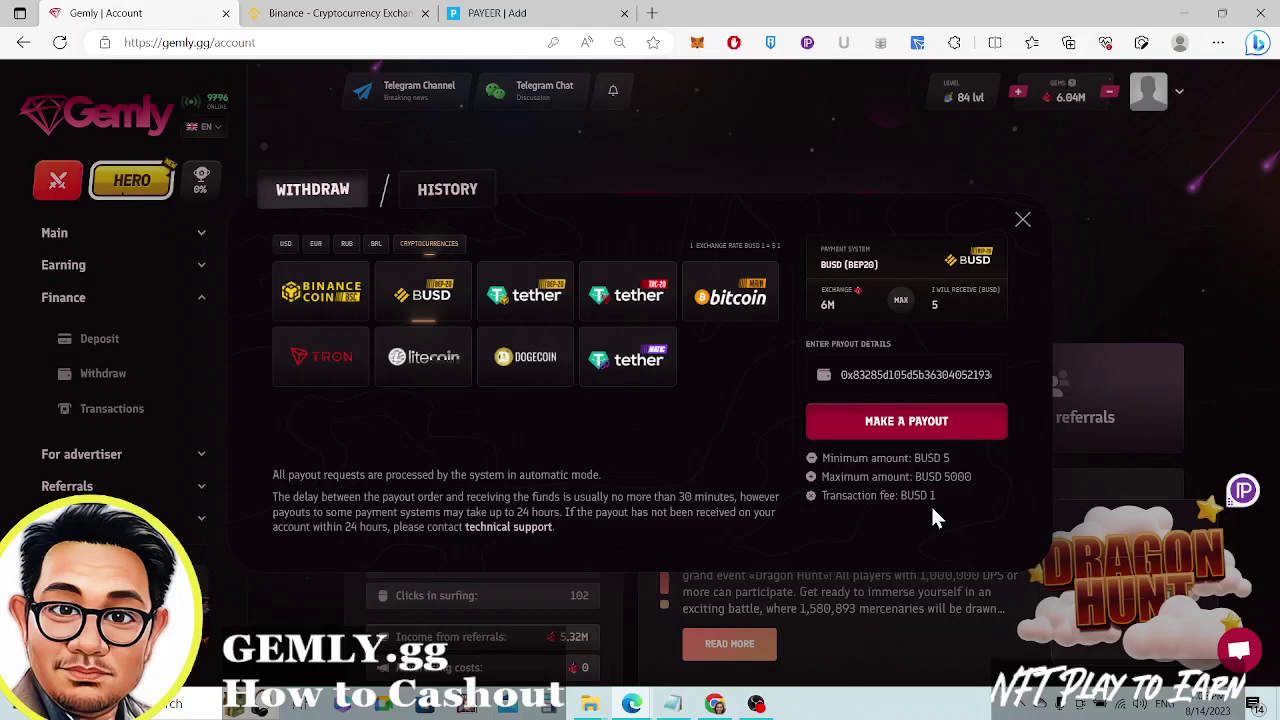
Compare TRON, Tether TRC20, Bitcoin and Tether BEP20 details, then settle on BUSD (BEP20)
click(338, 364)
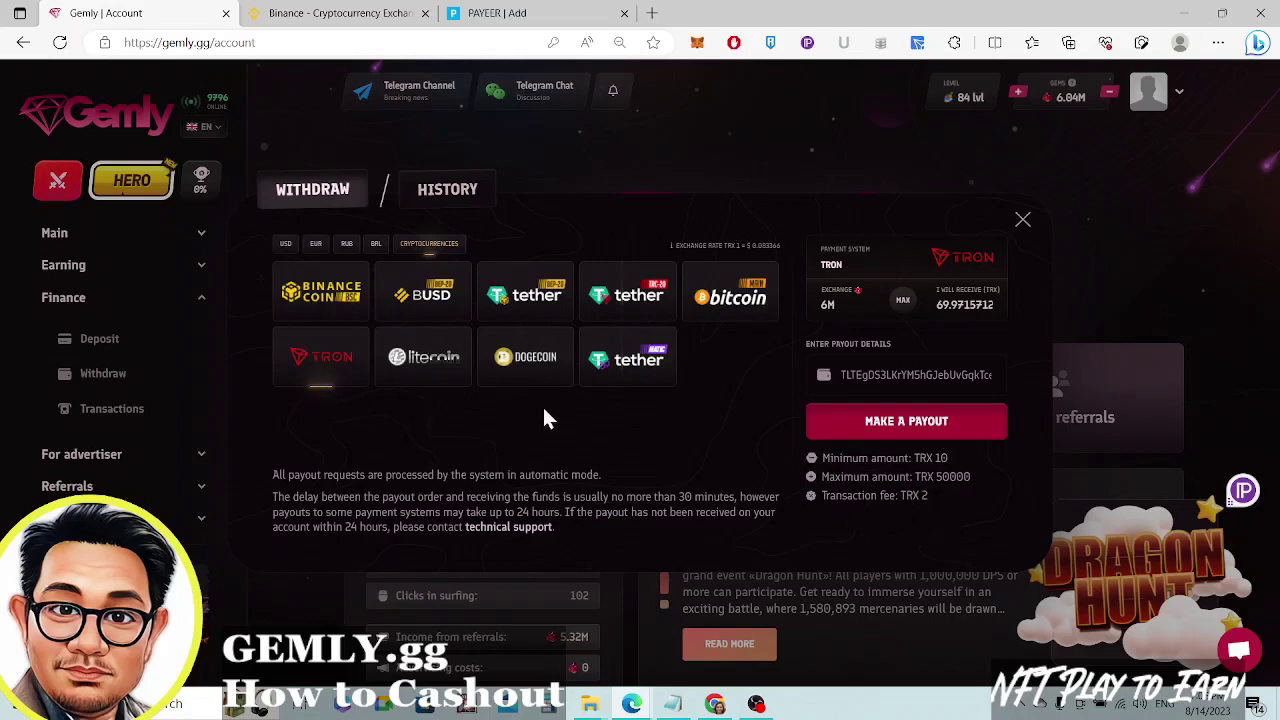
click(636, 312)
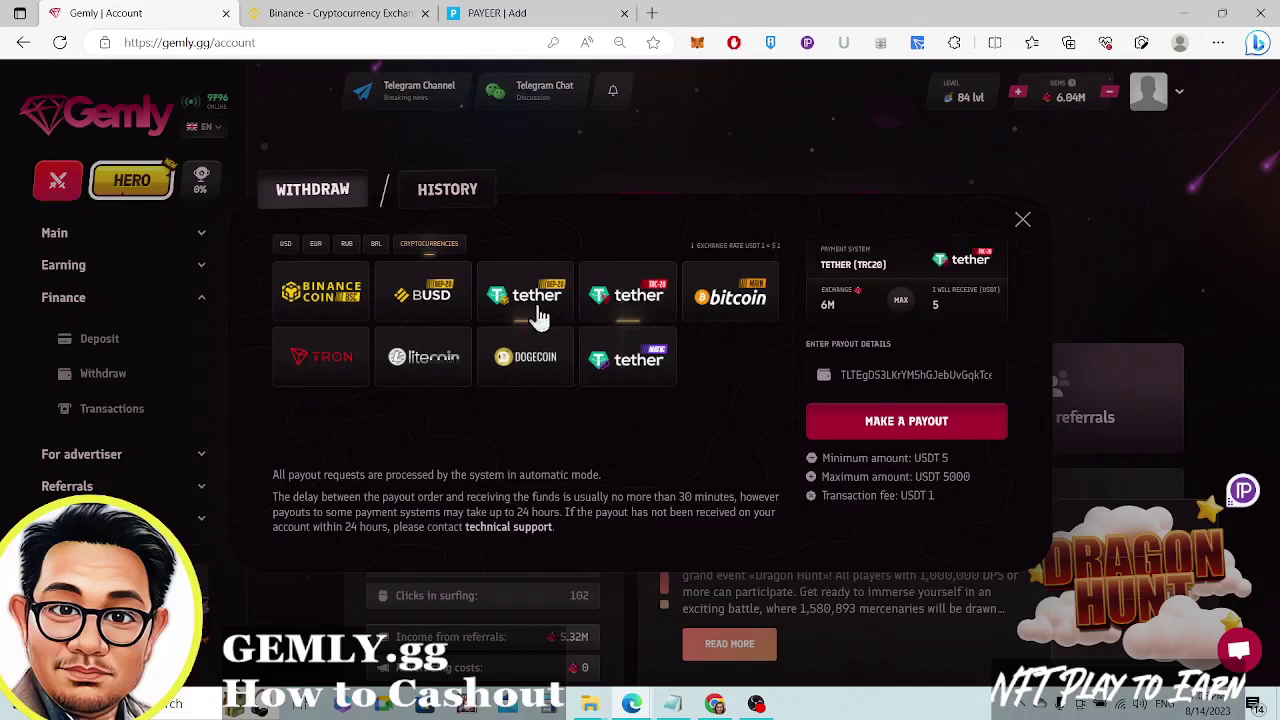
click(718, 312)
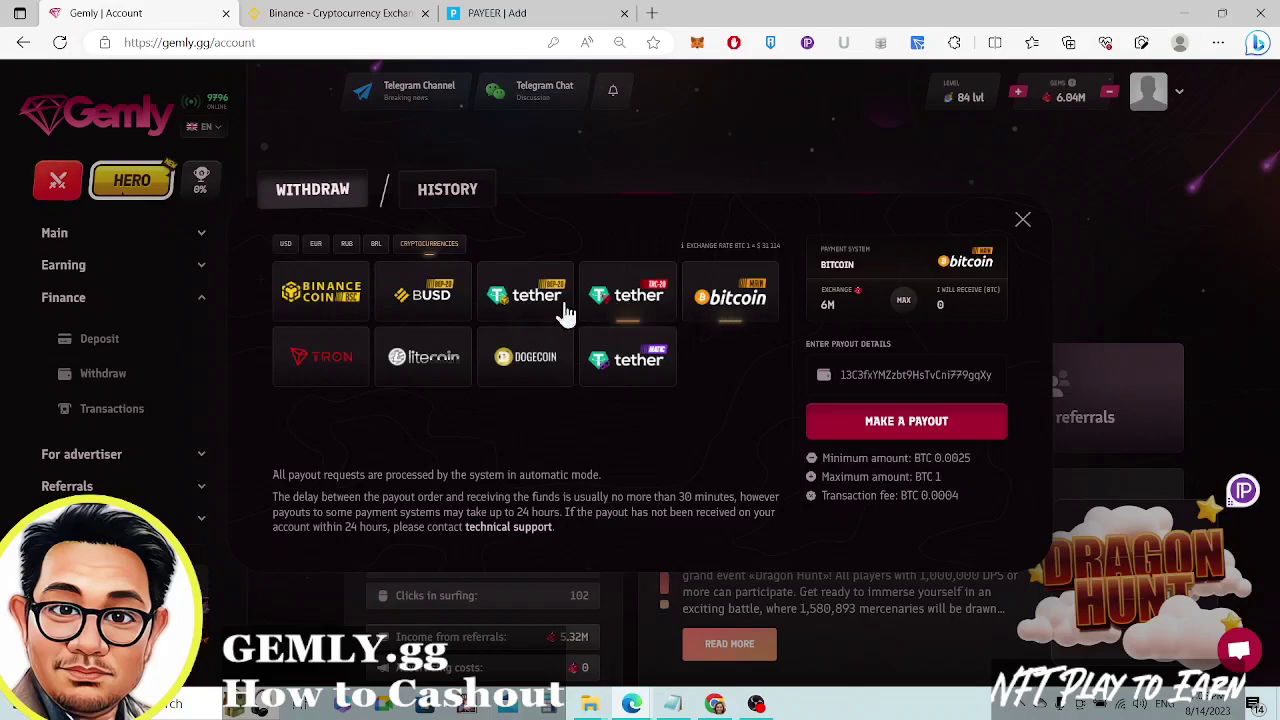
click(530, 312)
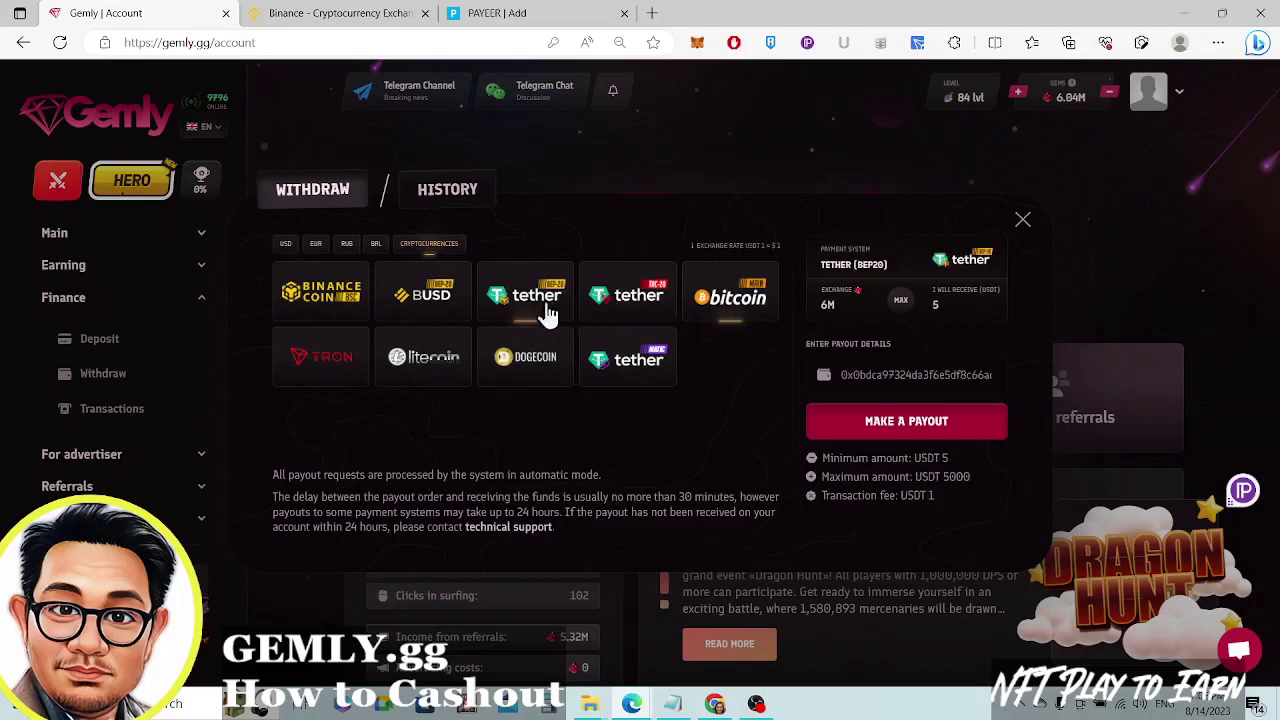
click(423, 316)
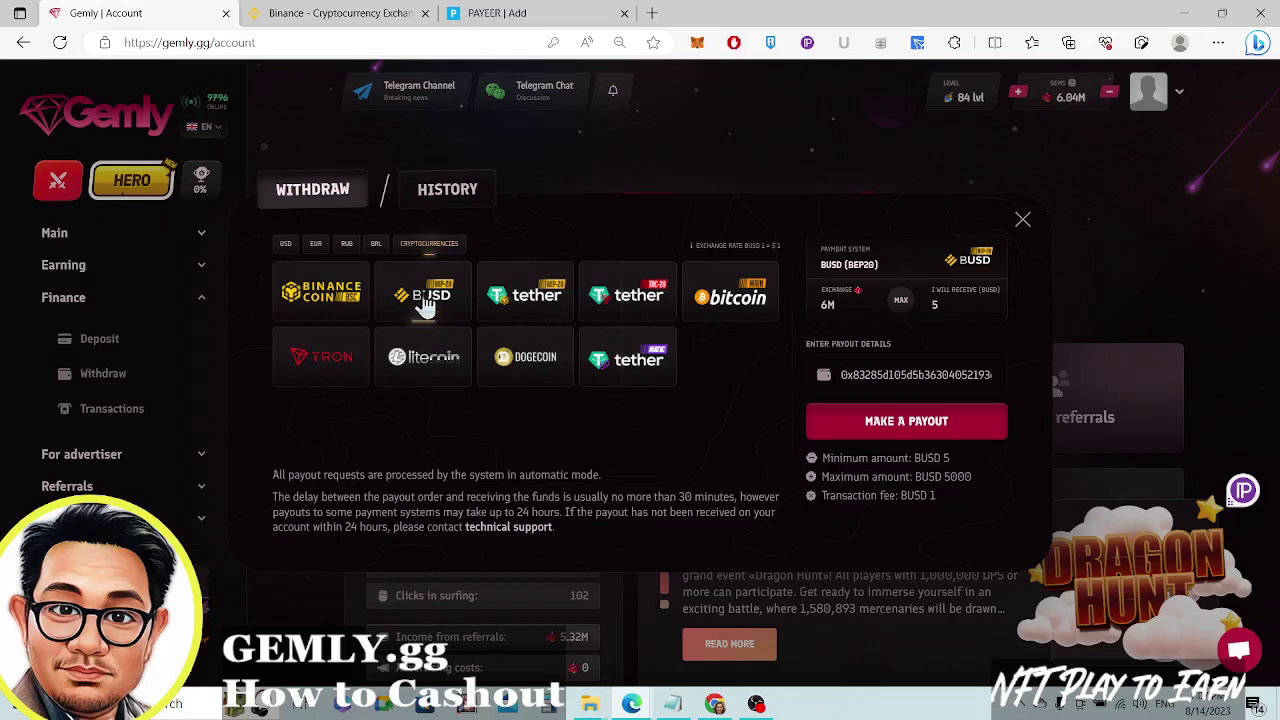
click(533, 16)
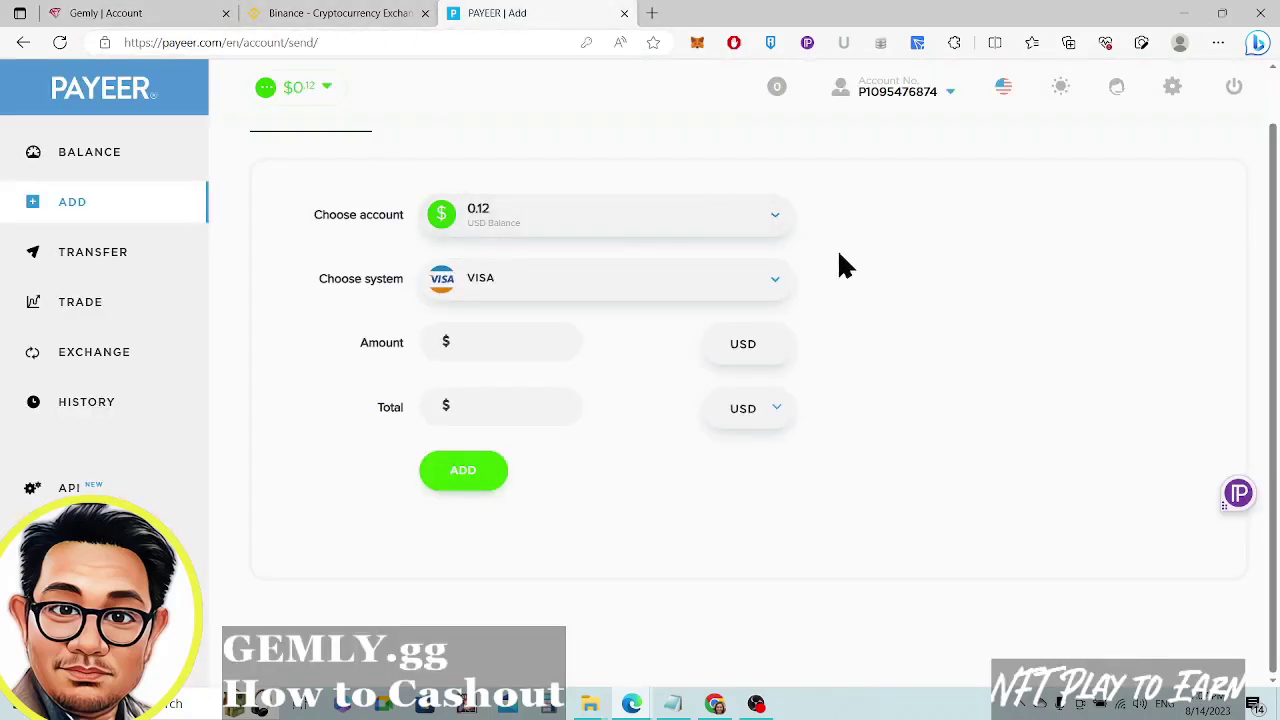
Browse the payment systems in Payeer's Choose system list for adding funds
click(787, 290)
scroll(813, 443, down, 1)
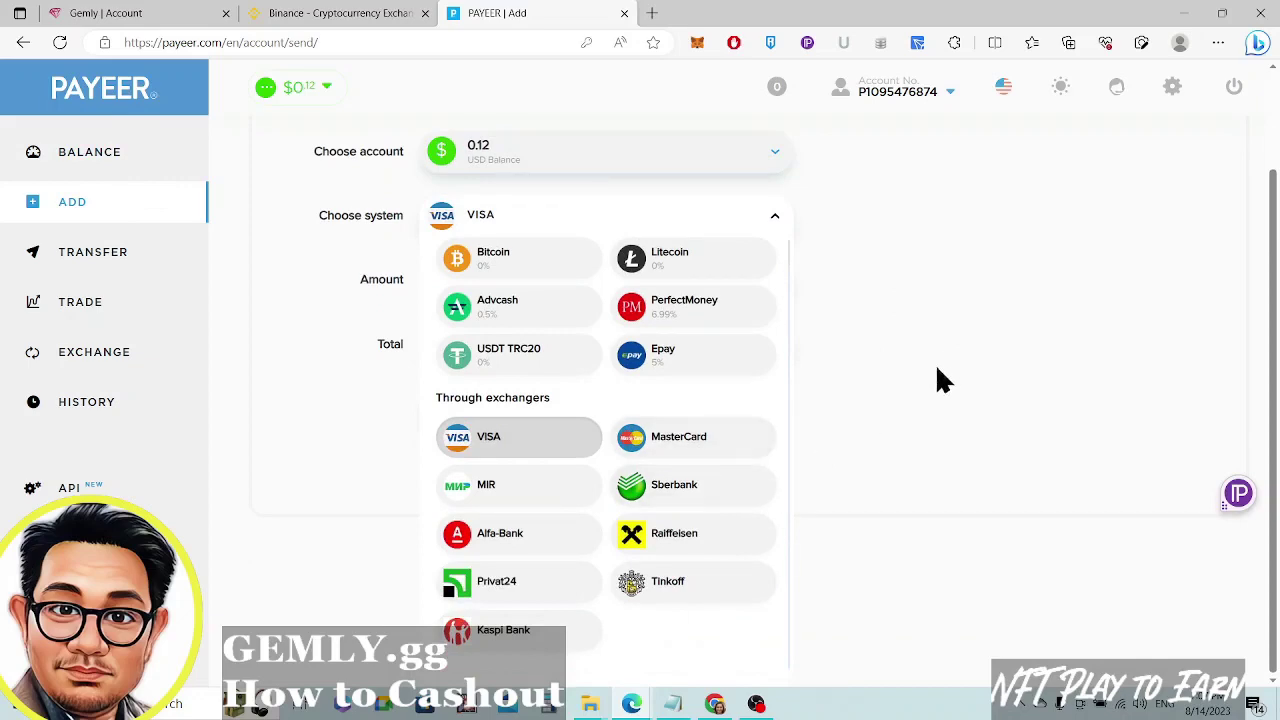
key(ctrl+shift+Tab)
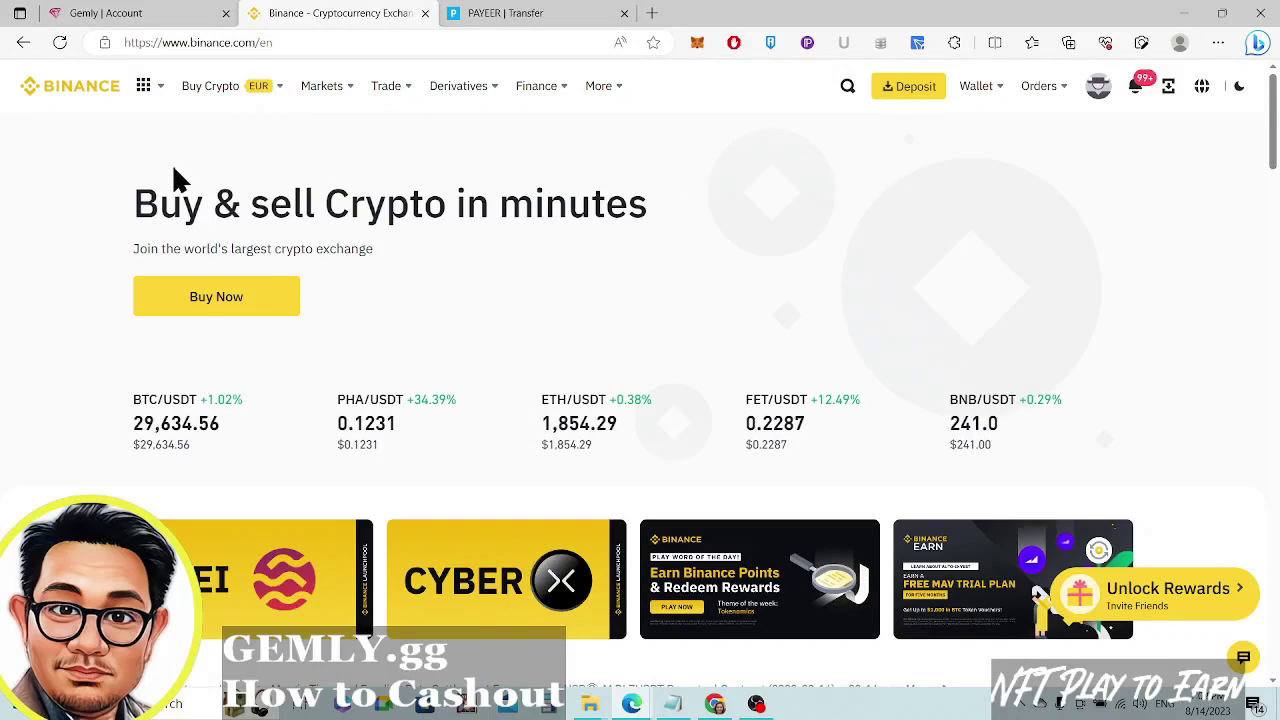
Back on Gemly's BUSD (BEP20) withdrawal form, highlight the BUSD 1 transaction fee
click(92, 14)
drag(940, 497, 899, 495)
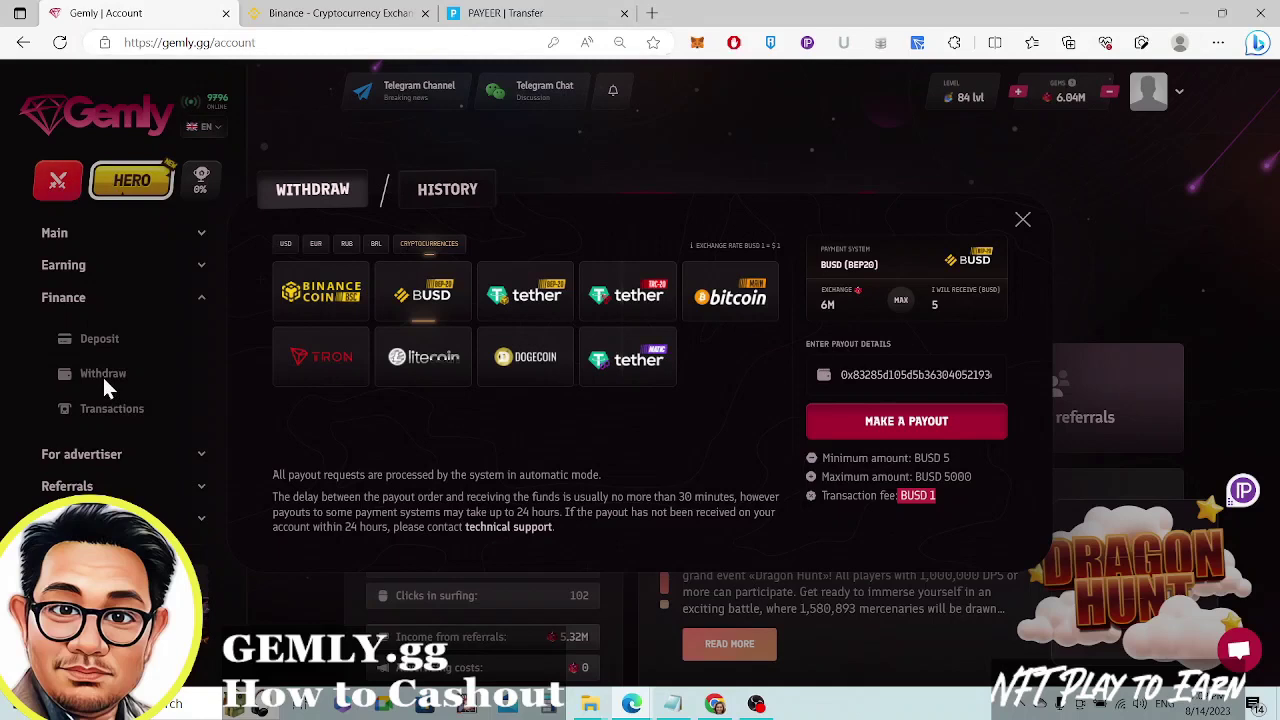
click(428, 300)
click(313, 310)
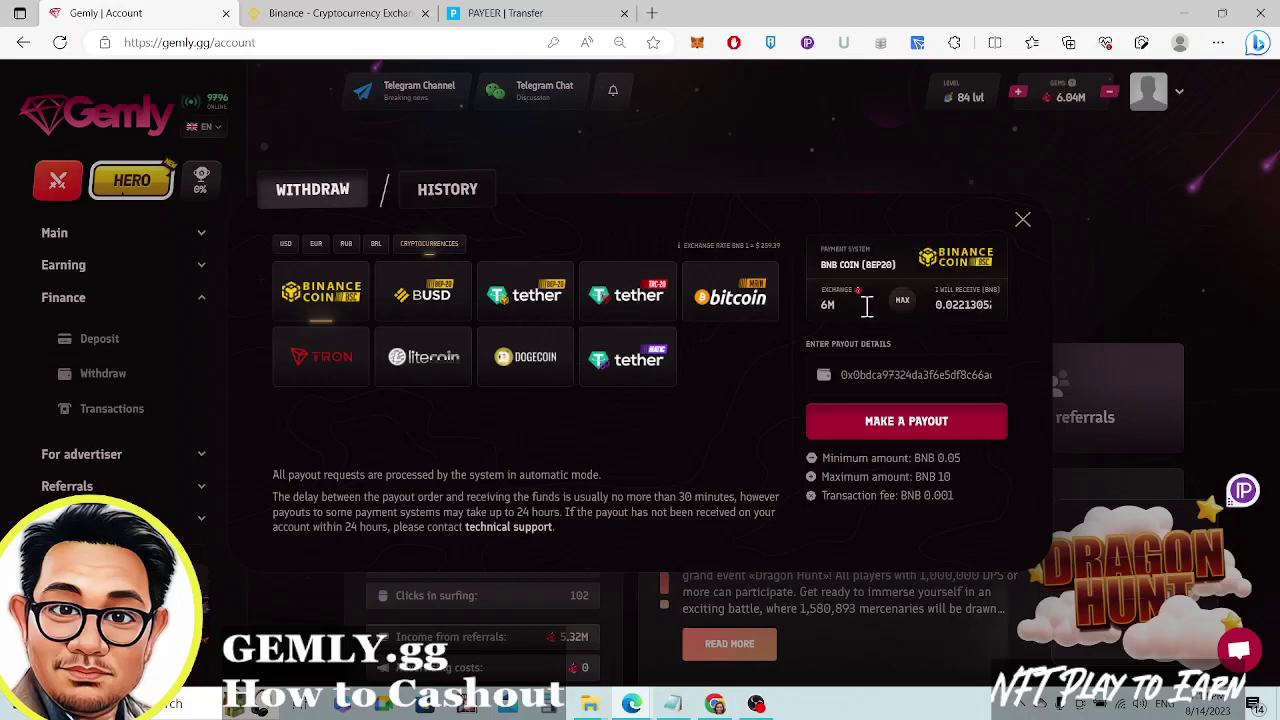
click(440, 303)
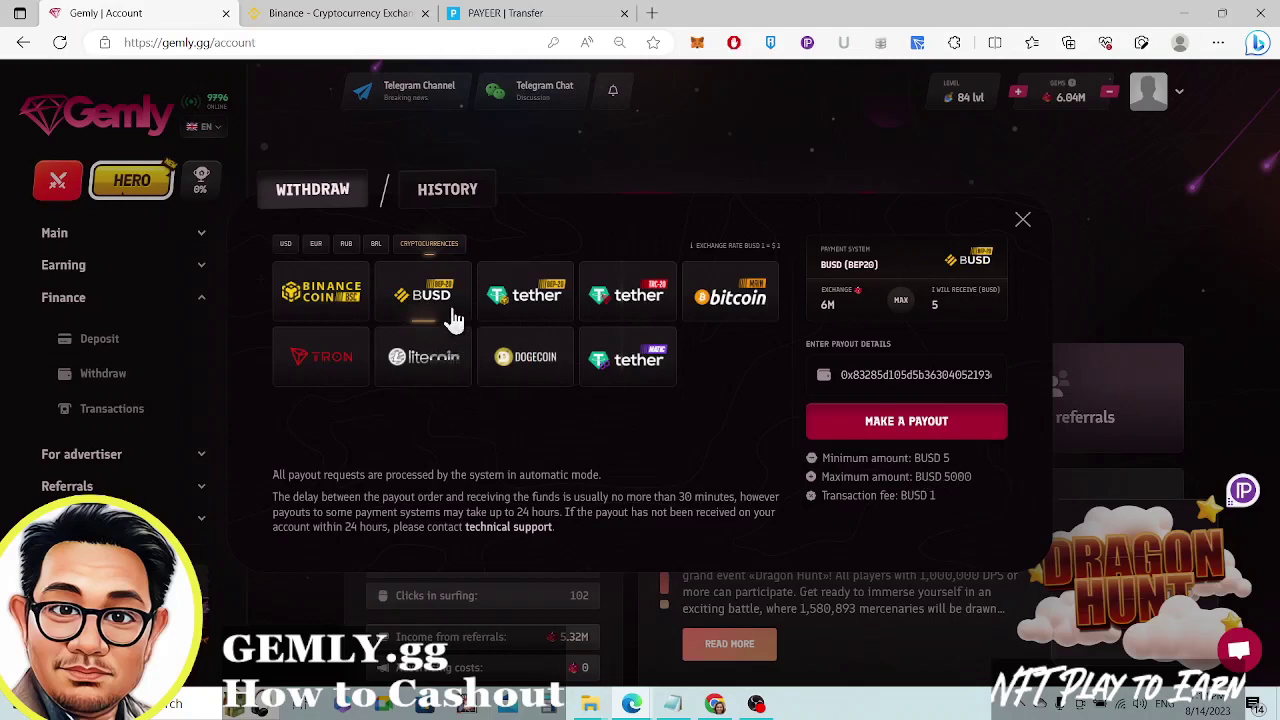
click(323, 306)
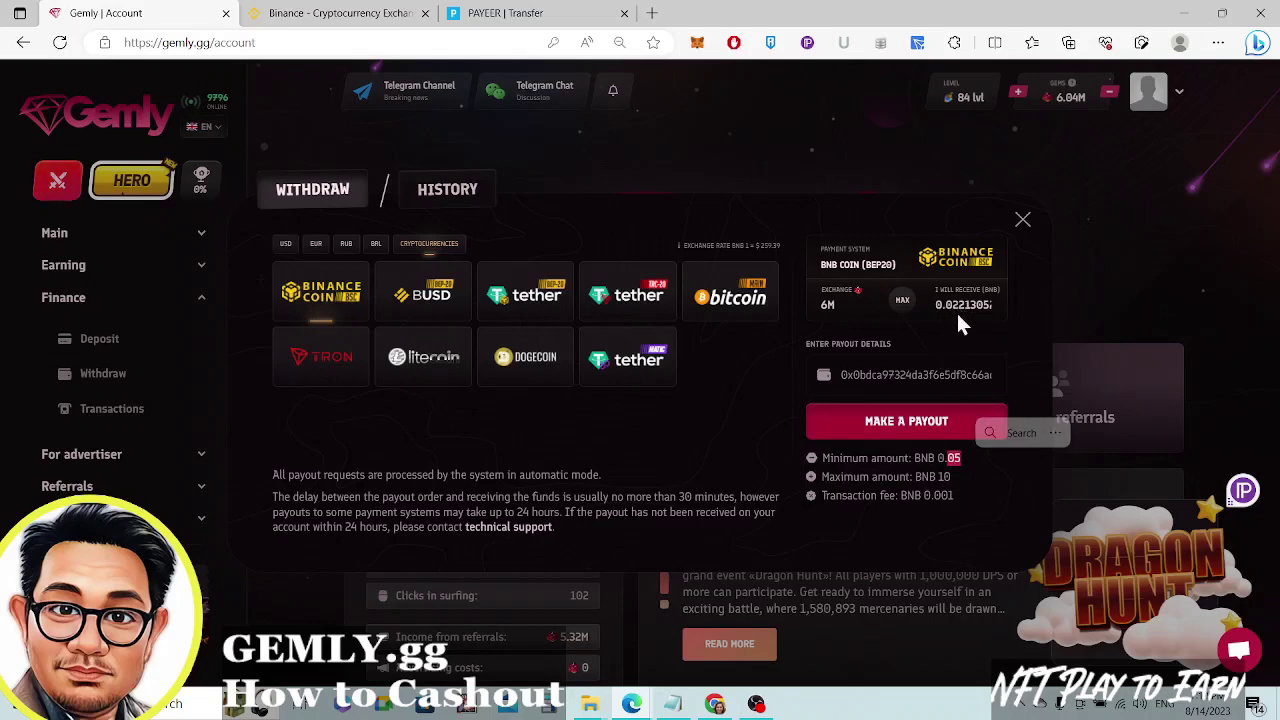
click(426, 300)
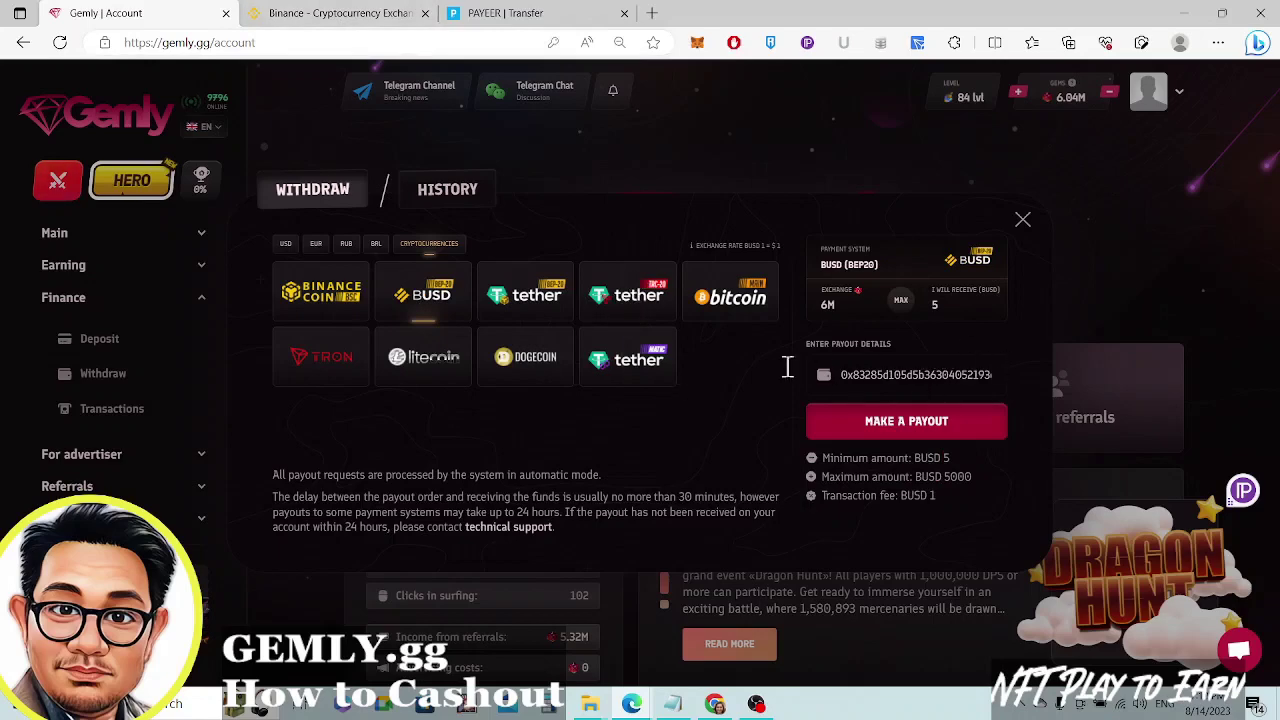
From Binance's Fiat and Spot wallet asset list, open the BUSD deposit page
click(335, 22)
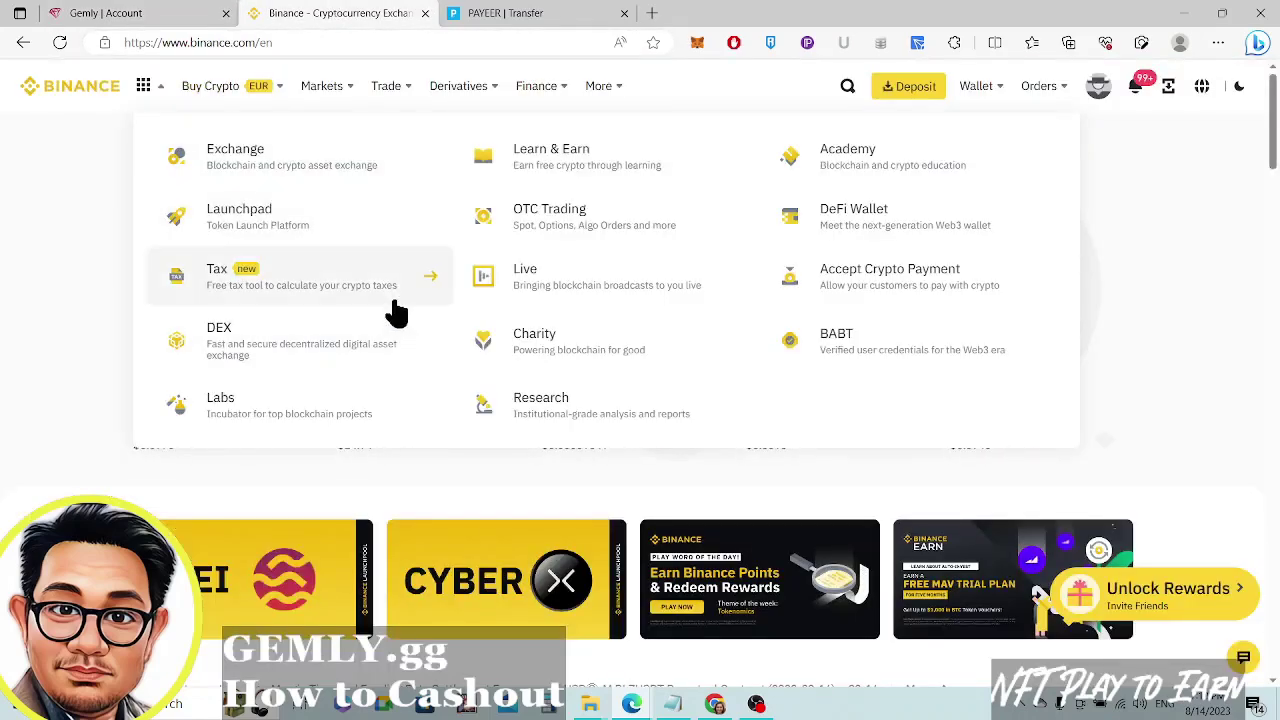
mouse_move(1028, 100)
mouse_move(983, 92)
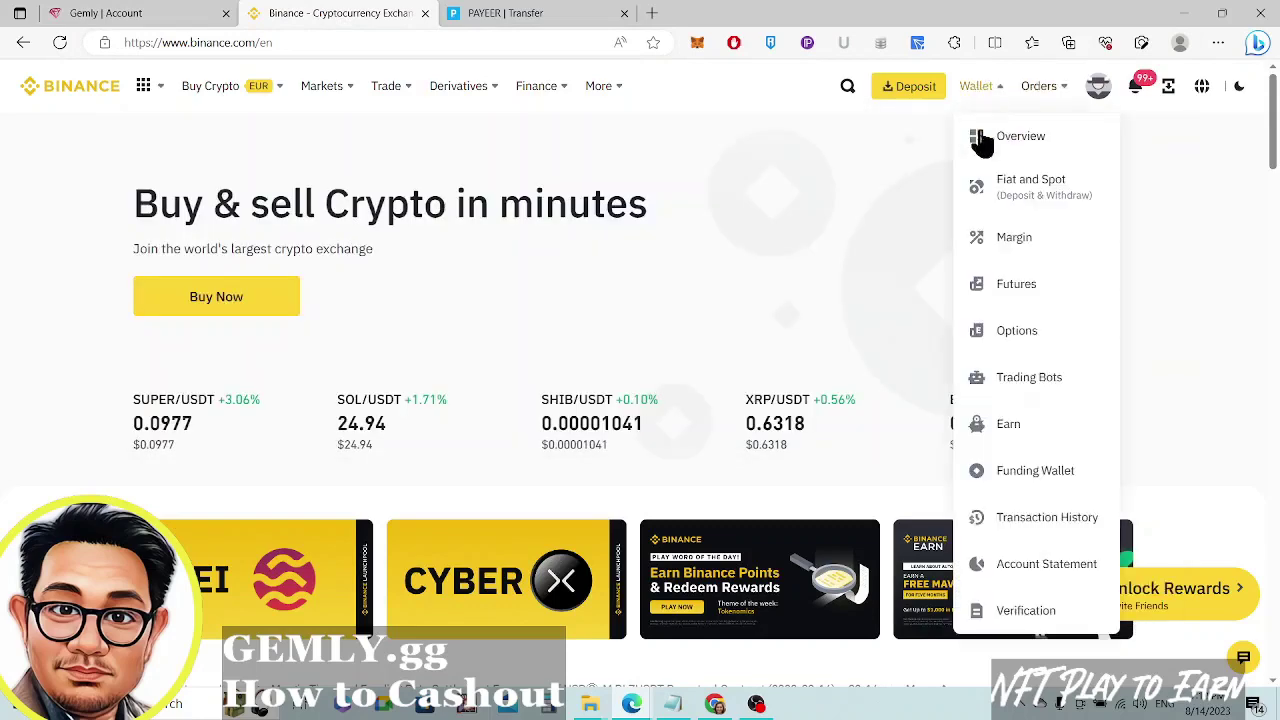
click(1008, 200)
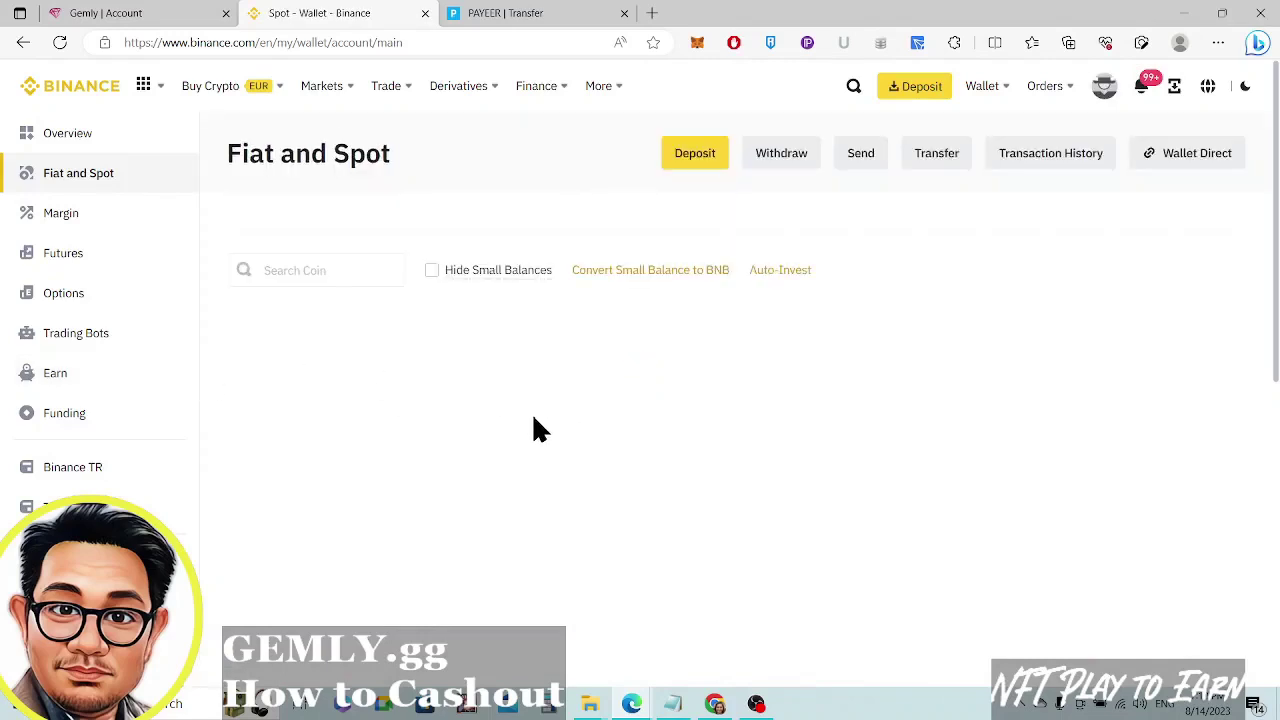
scroll(586, 480, down, 4)
scroll(589, 480, down, 4)
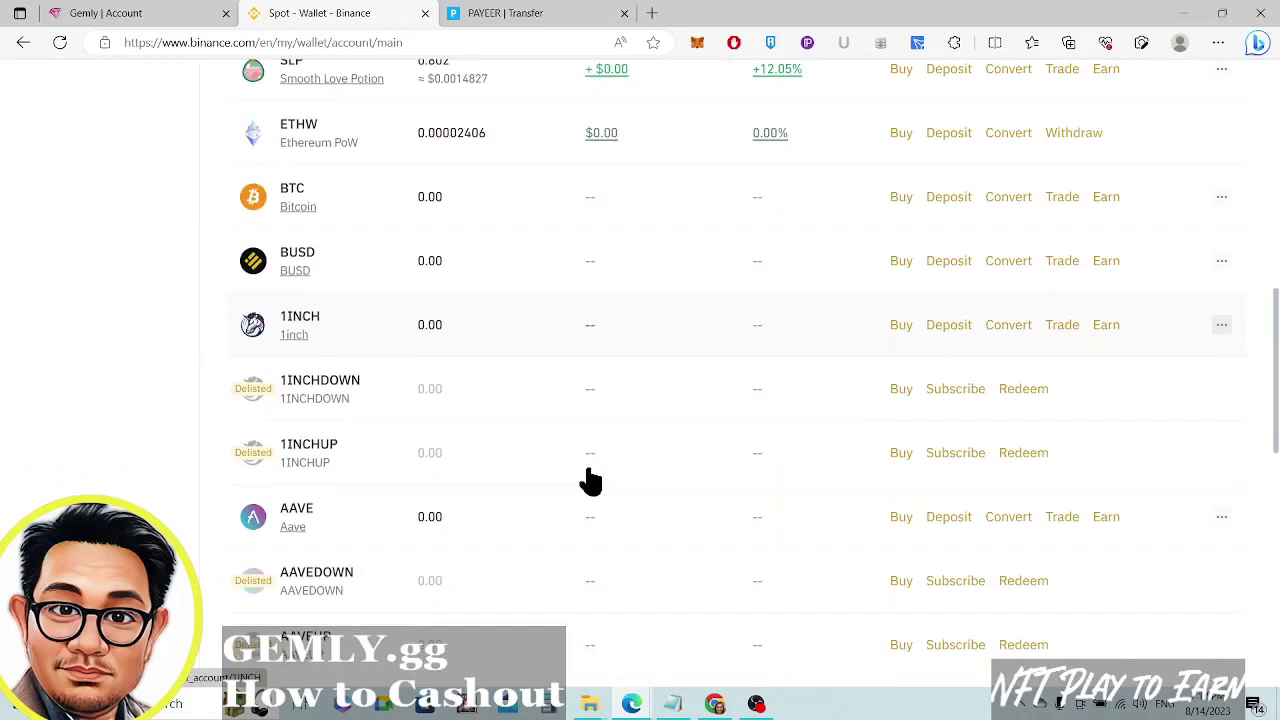
scroll(589, 480, up, 1)
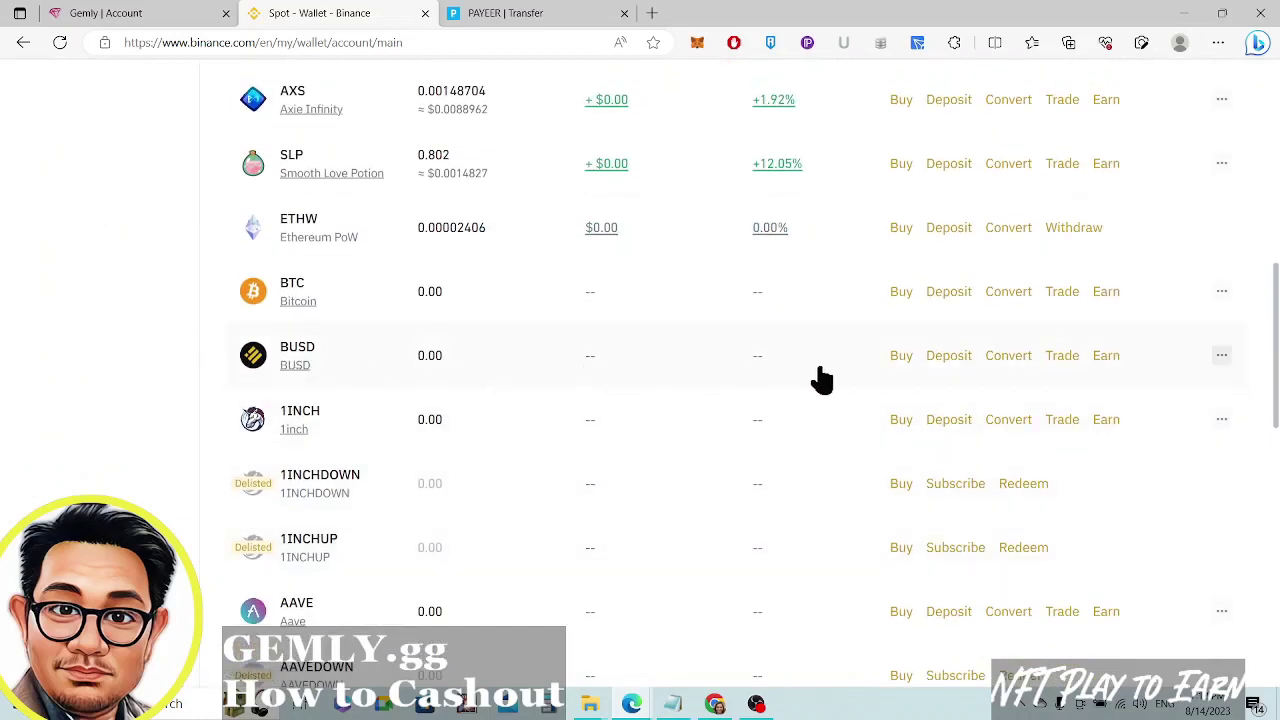
click(948, 358)
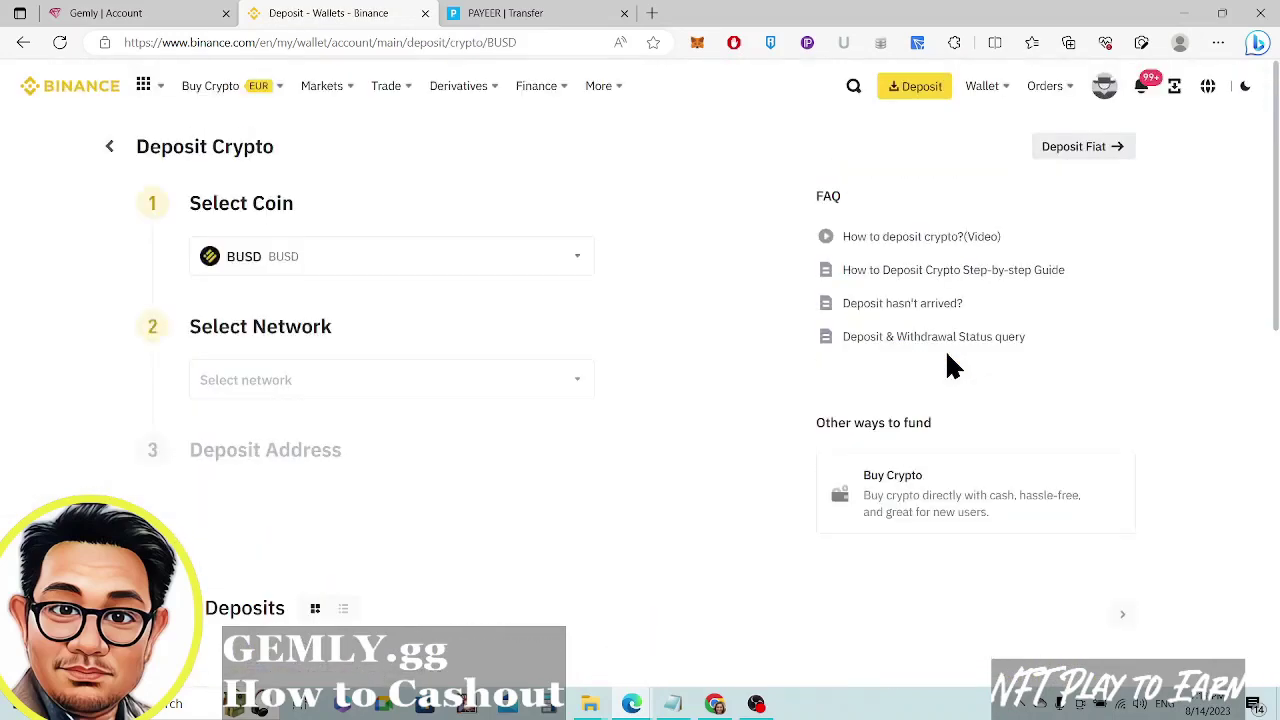
Check the BEP20 network name on Gemly's BUSD payout form
click(145, 13)
drag(849, 265, 878, 265)
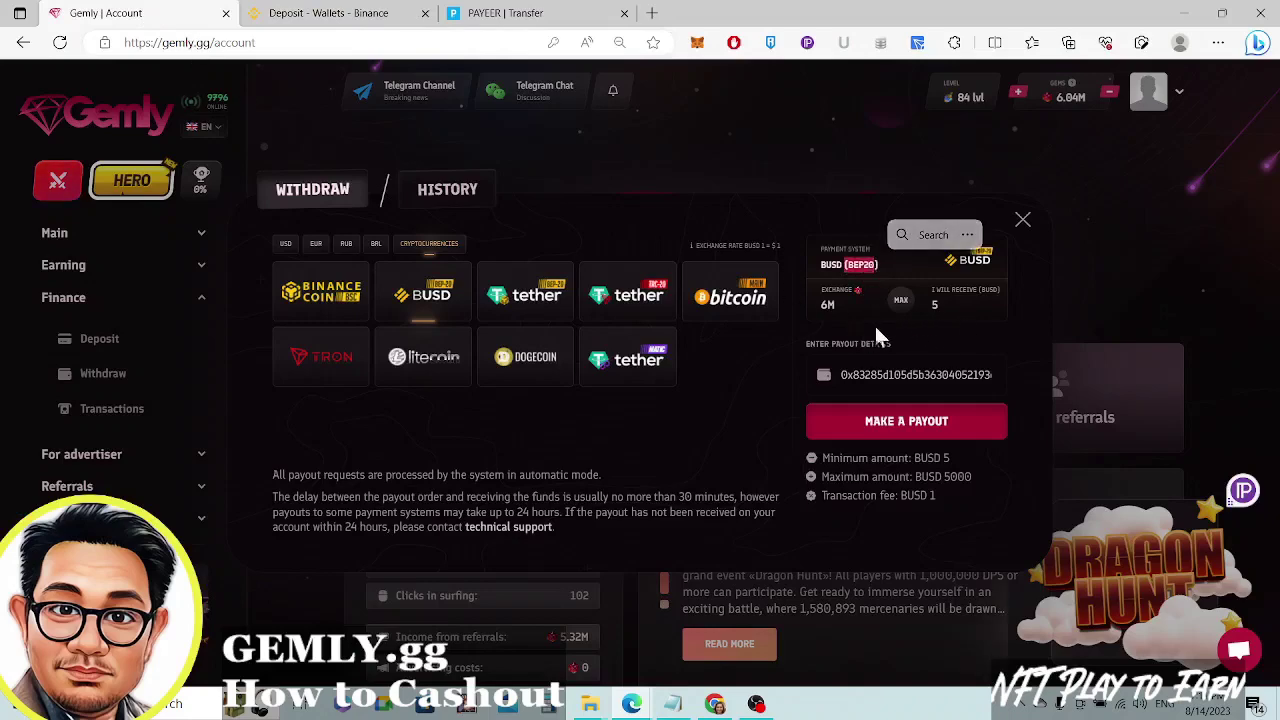
click(325, 14)
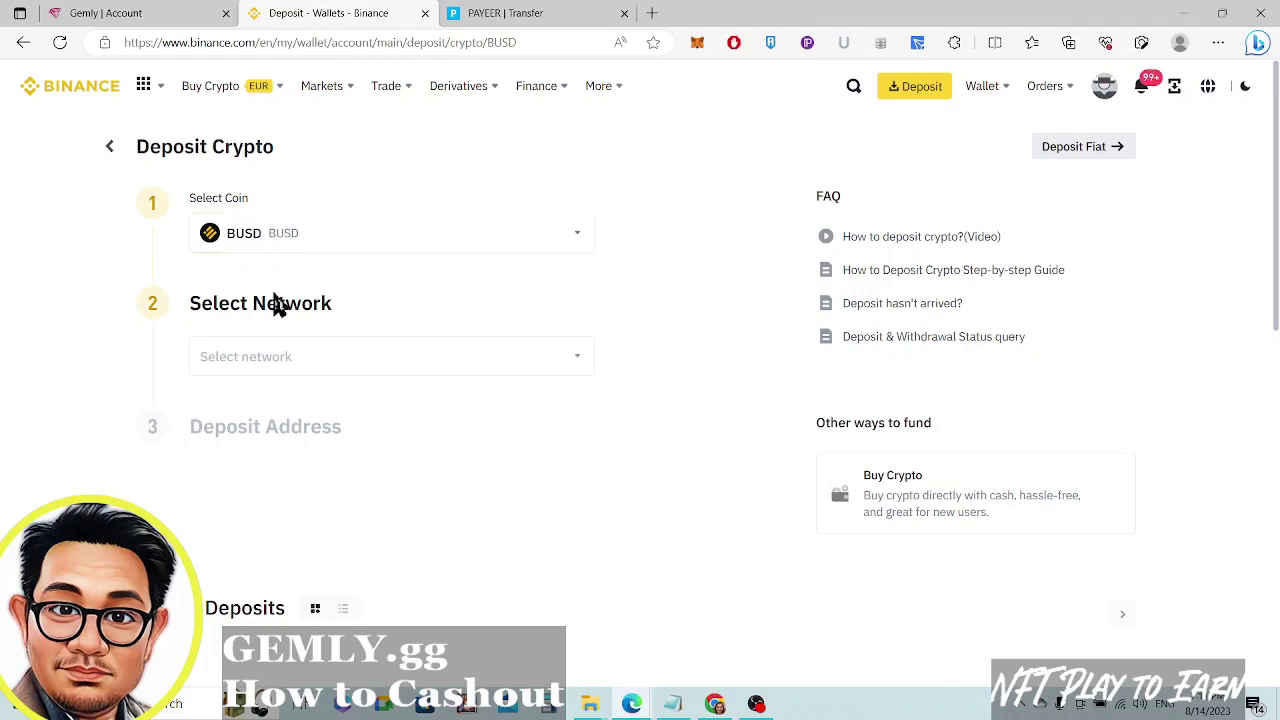
Choose BSC BNB Smart Chain (BEP20) on Binance and copy the BUSD deposit address
click(321, 356)
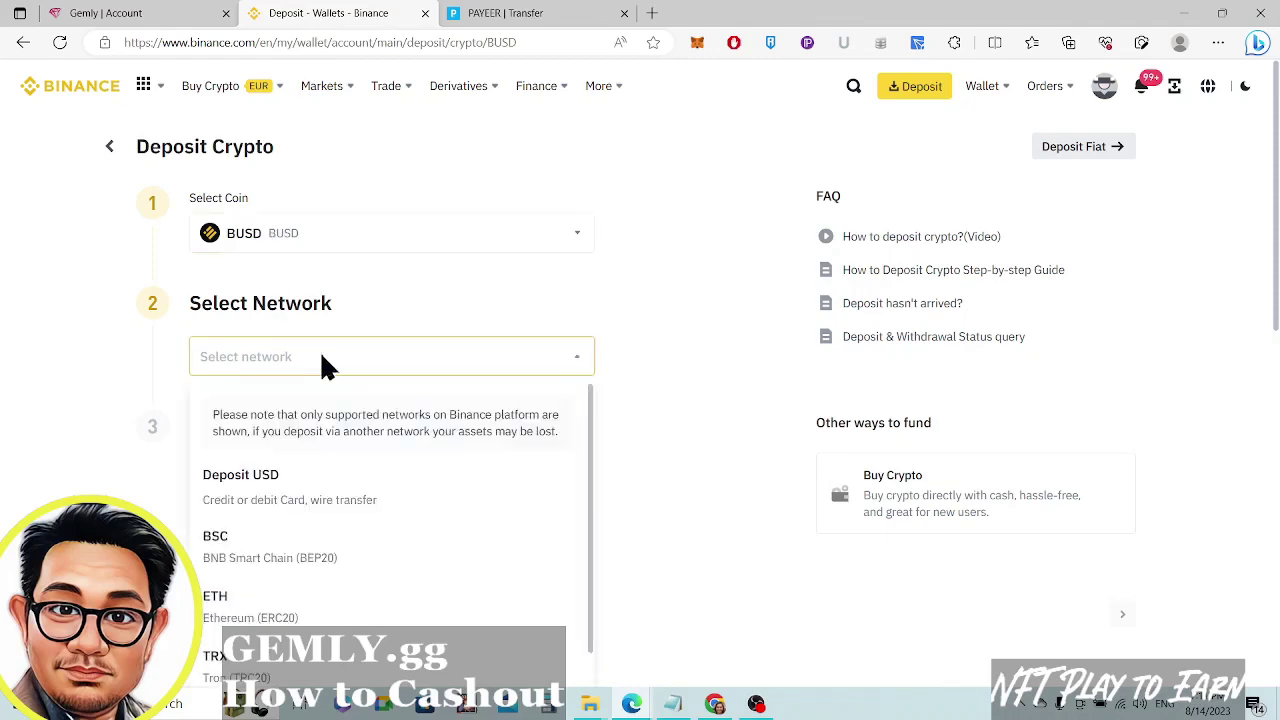
click(243, 557)
scroll(484, 427, down, 1)
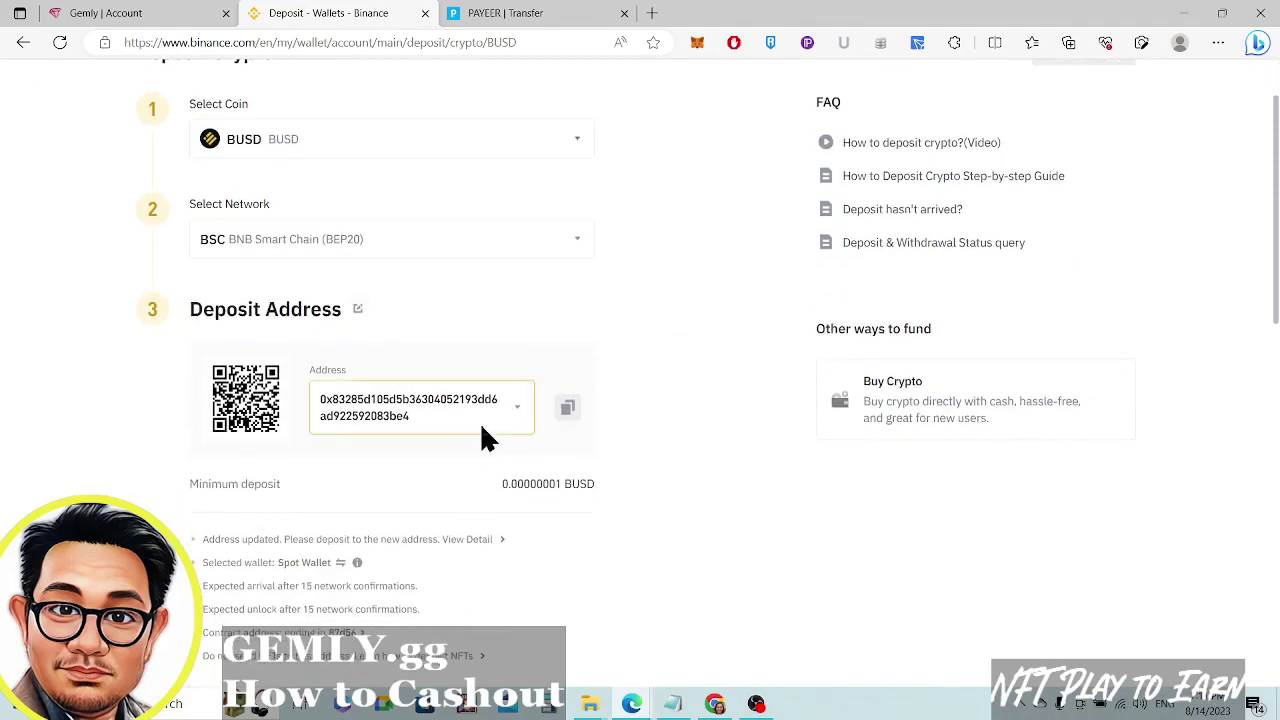
click(567, 410)
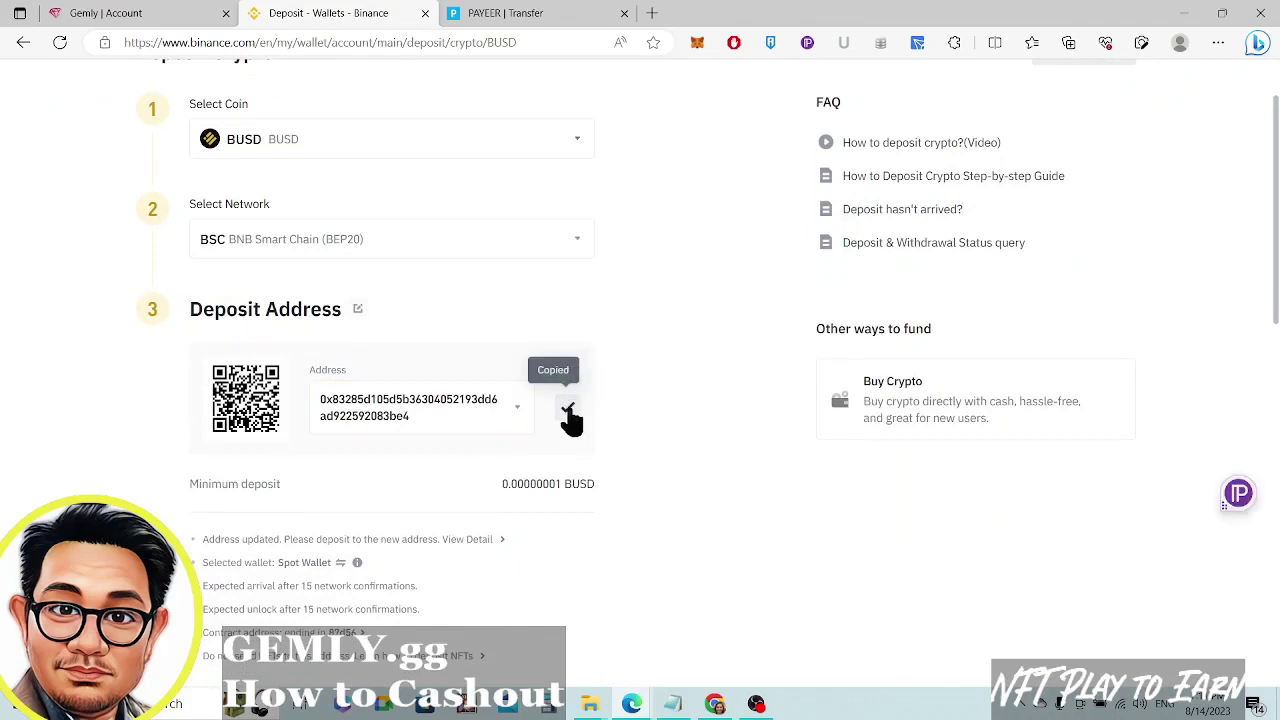
click(186, 14)
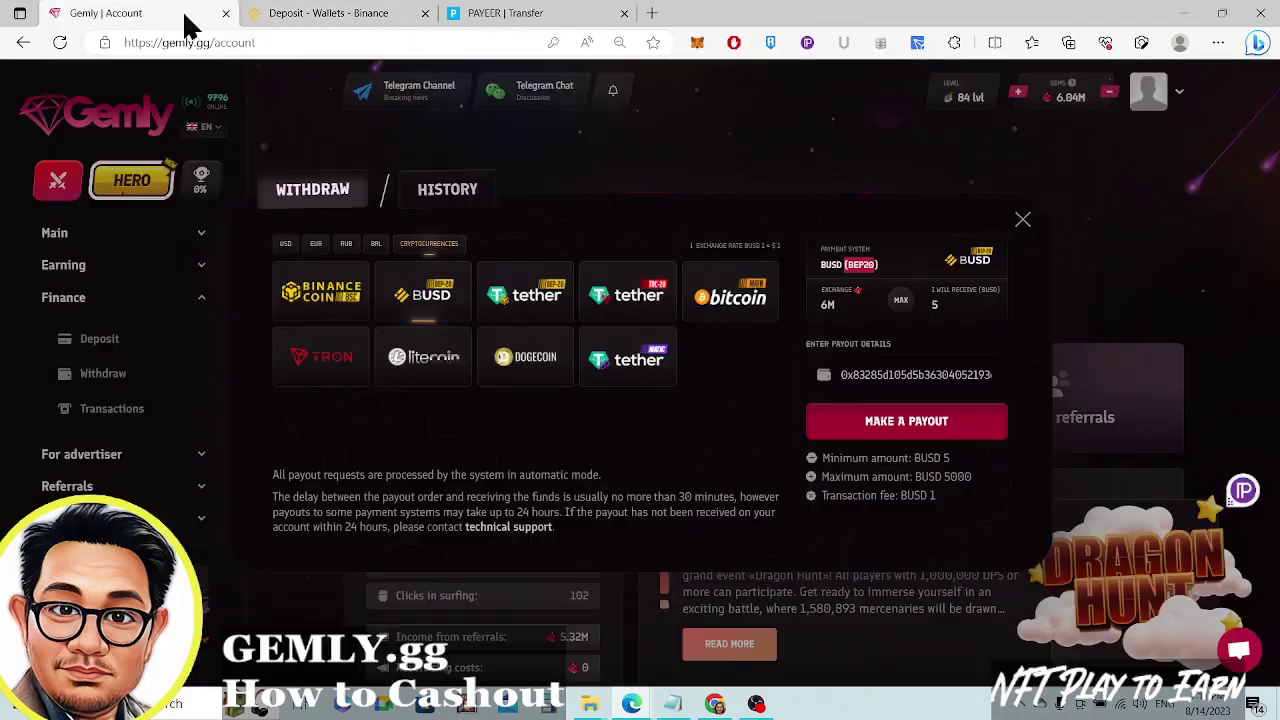
Paste the Binance BEP20 address into Gemly's payout details, checking it against Binance, for 6000000 gems
click(905, 377)
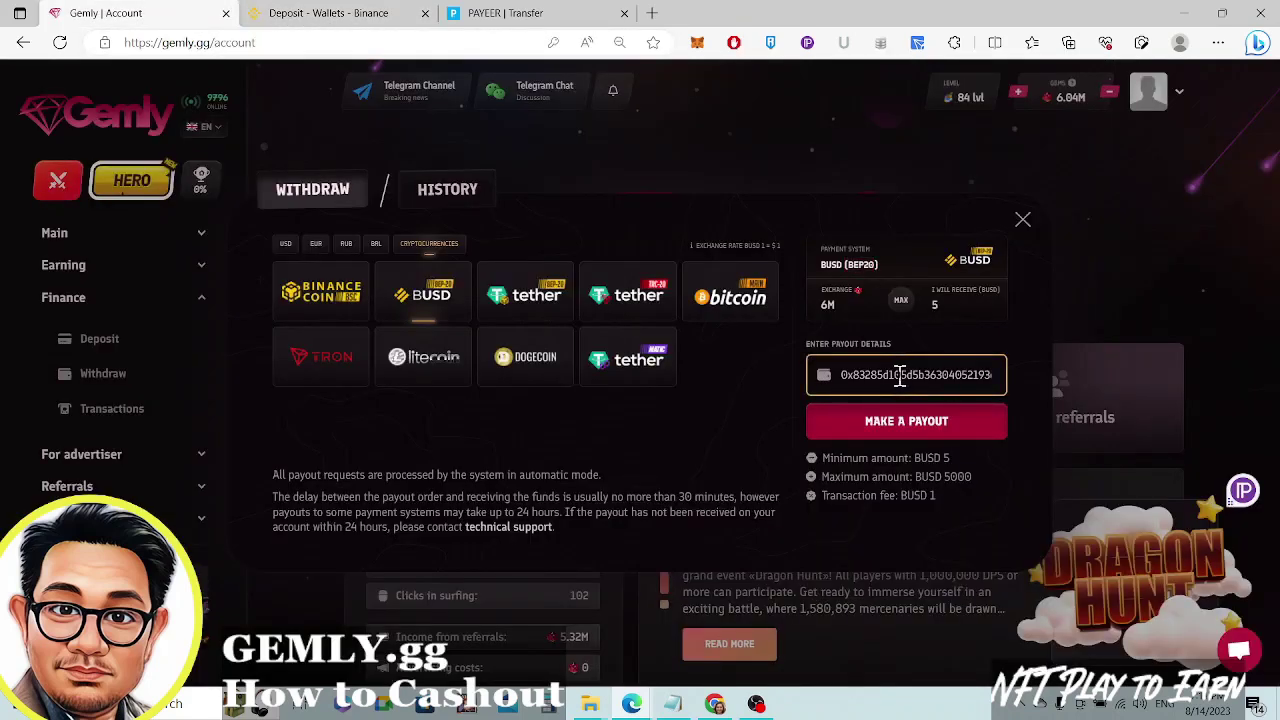
key(ctrl+a)
key(ctrl+v)
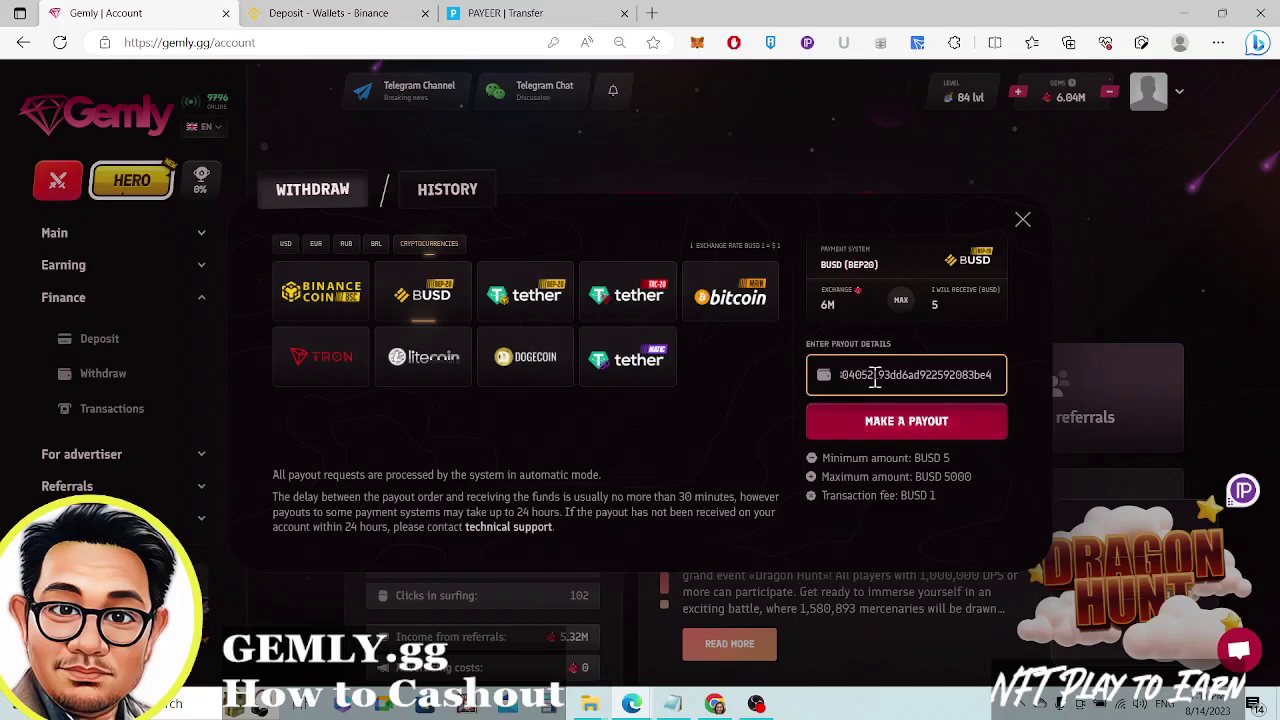
key(Home)
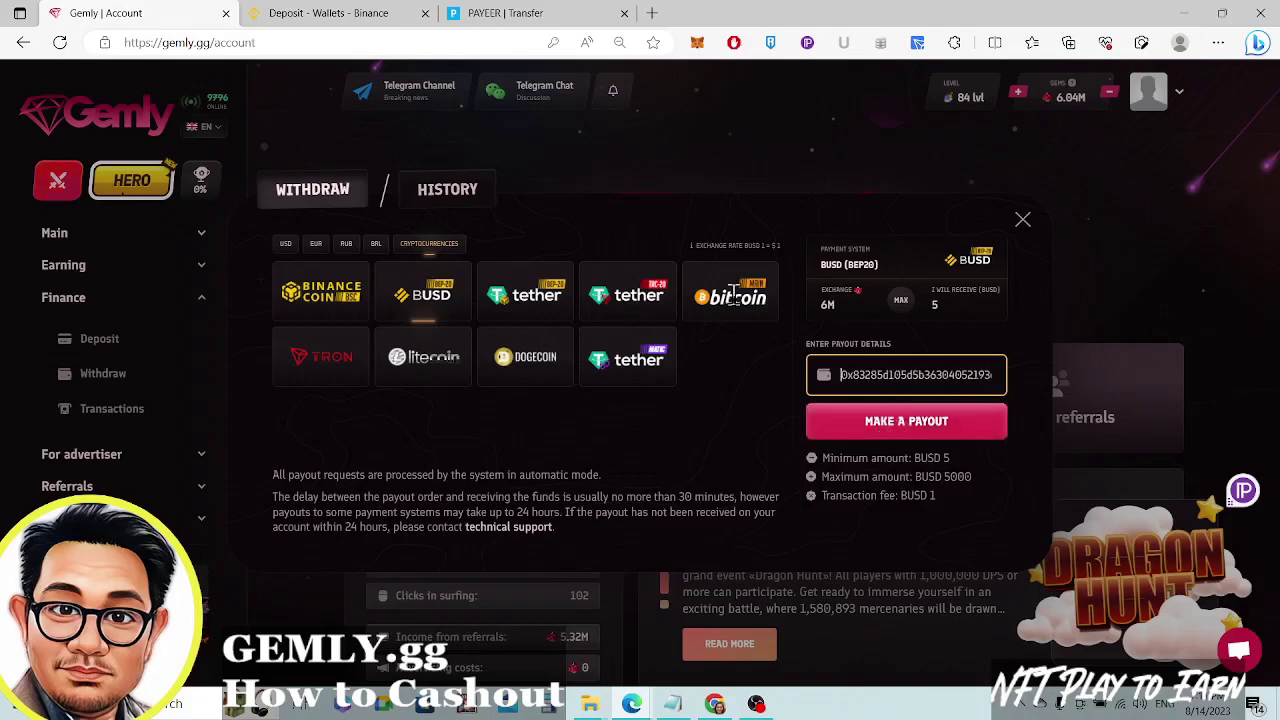
click(355, 14)
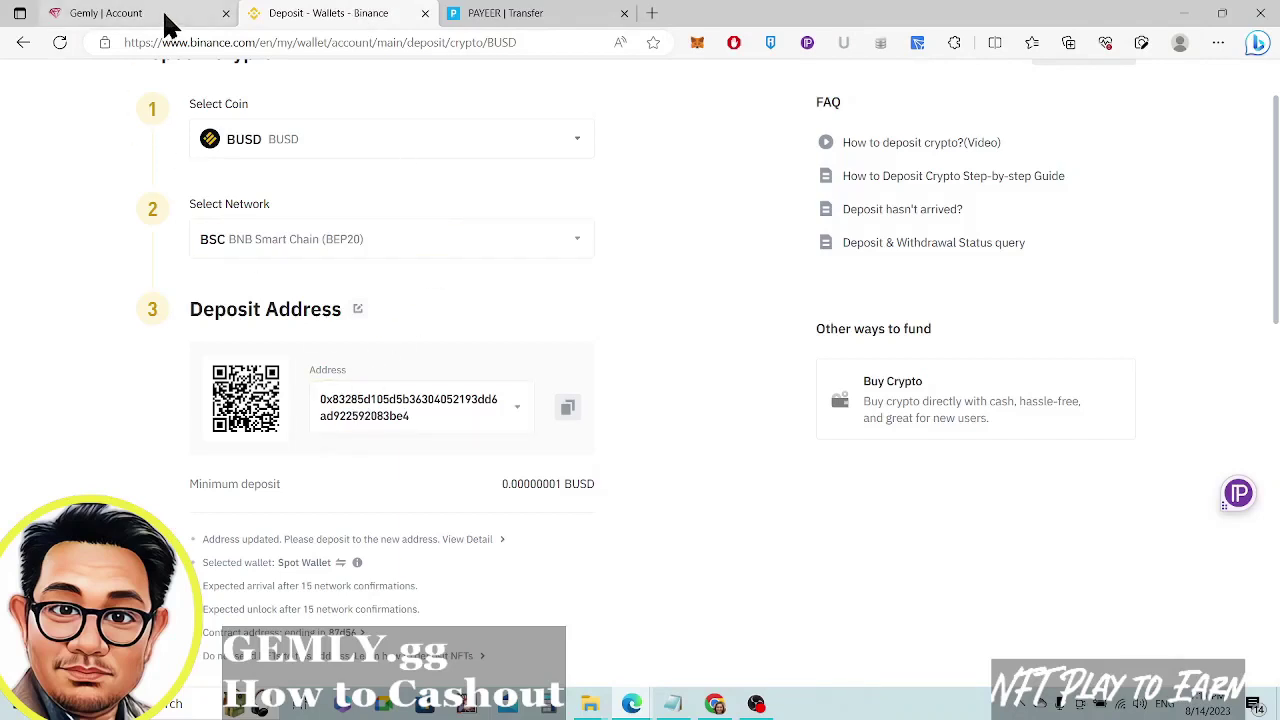
click(60, 13)
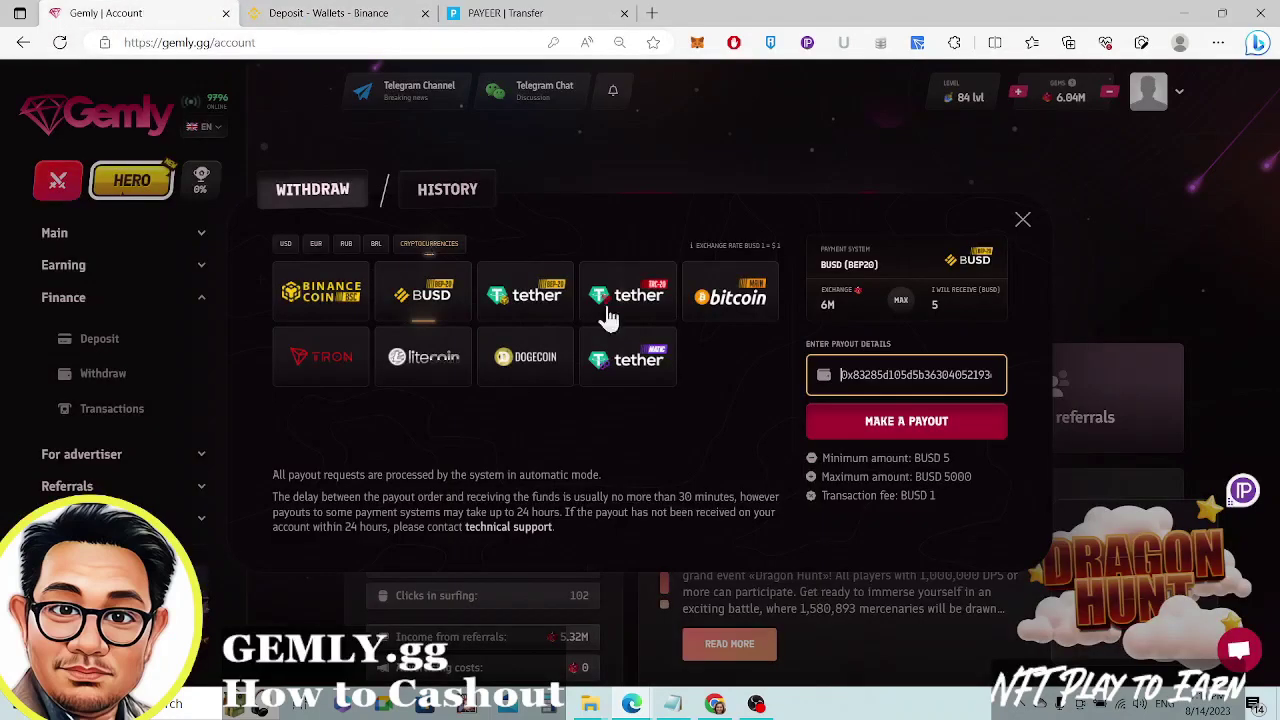
click(845, 310)
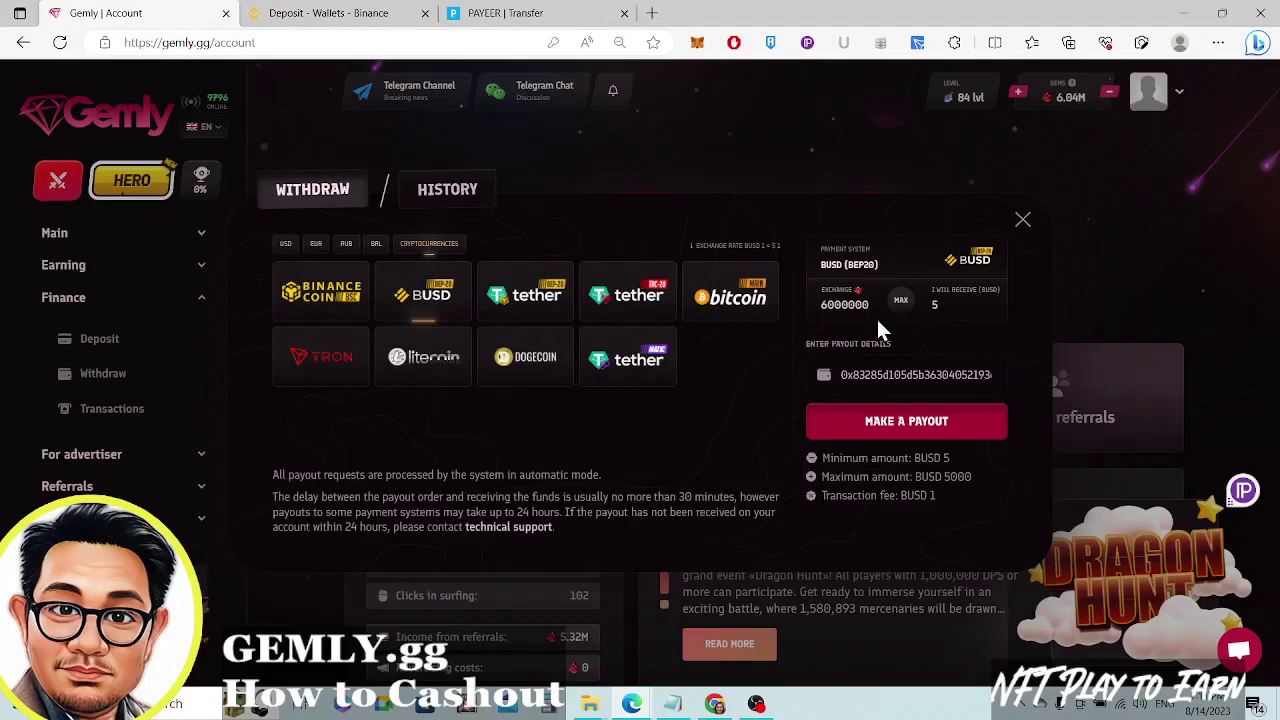
Make the 5 BUSD payout, dismiss the Payout sent message and close the withdrawal window
click(968, 428)
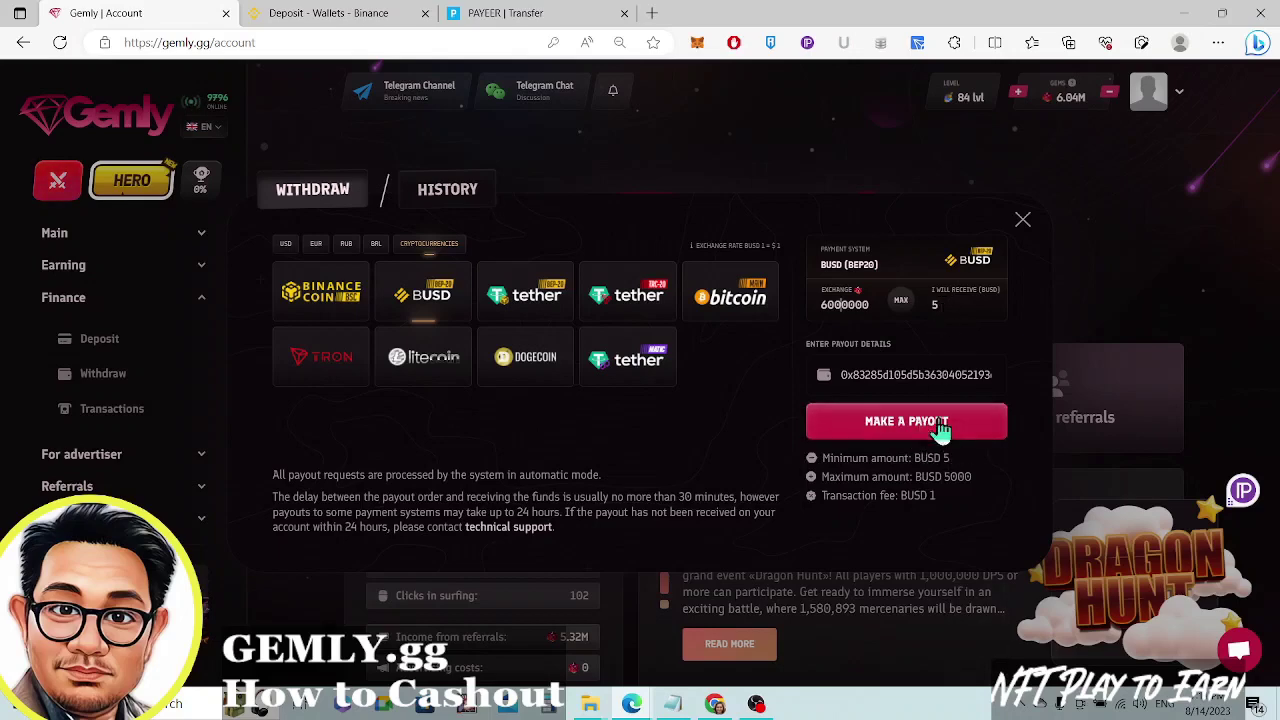
click(932, 424)
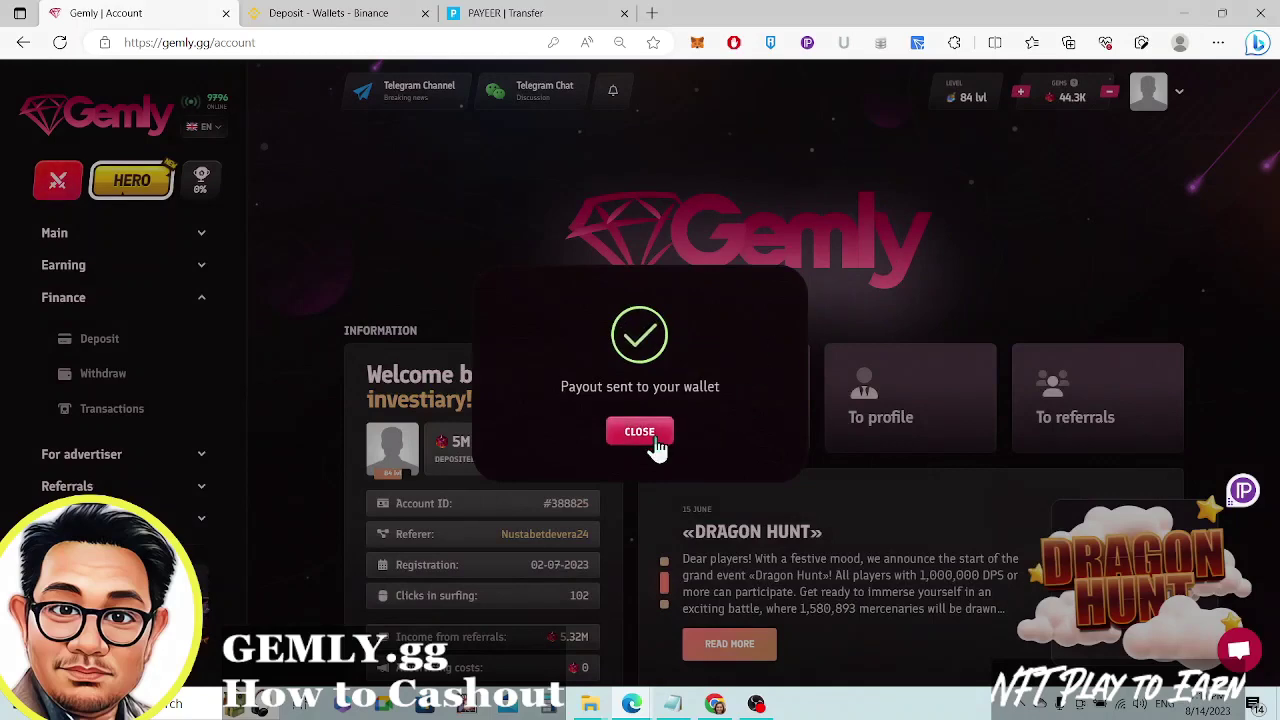
click(658, 440)
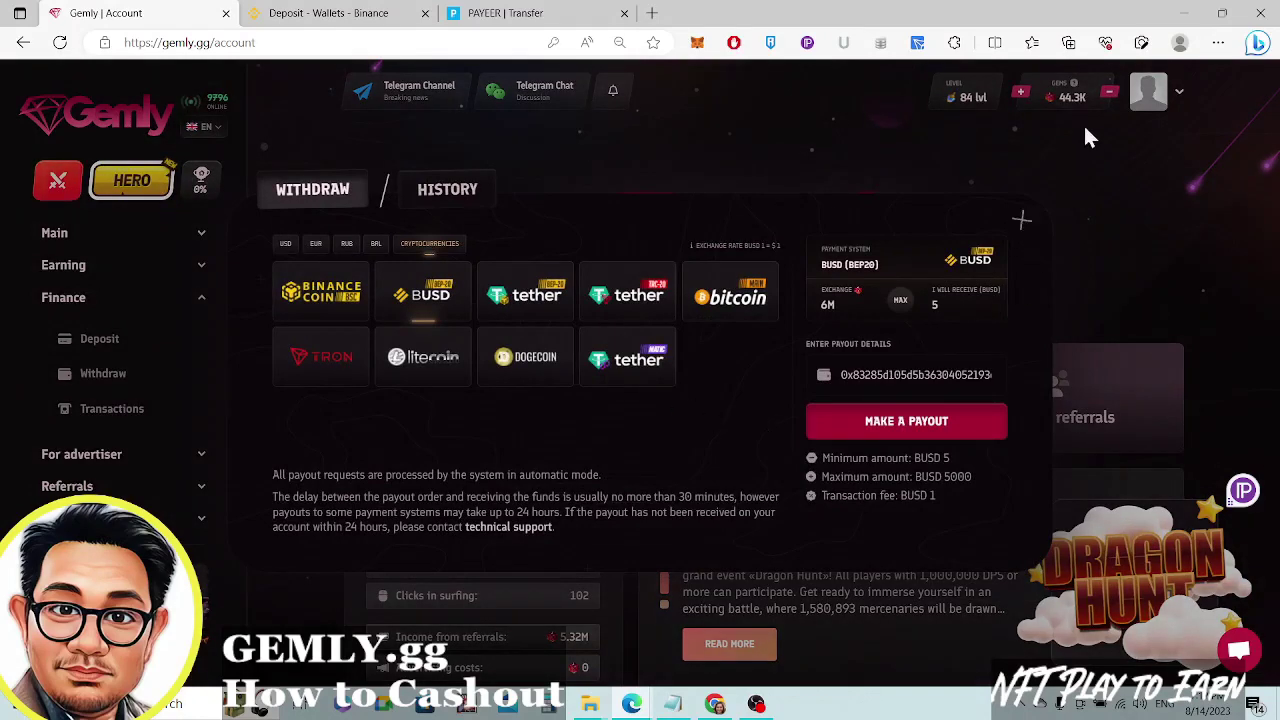
click(1023, 219)
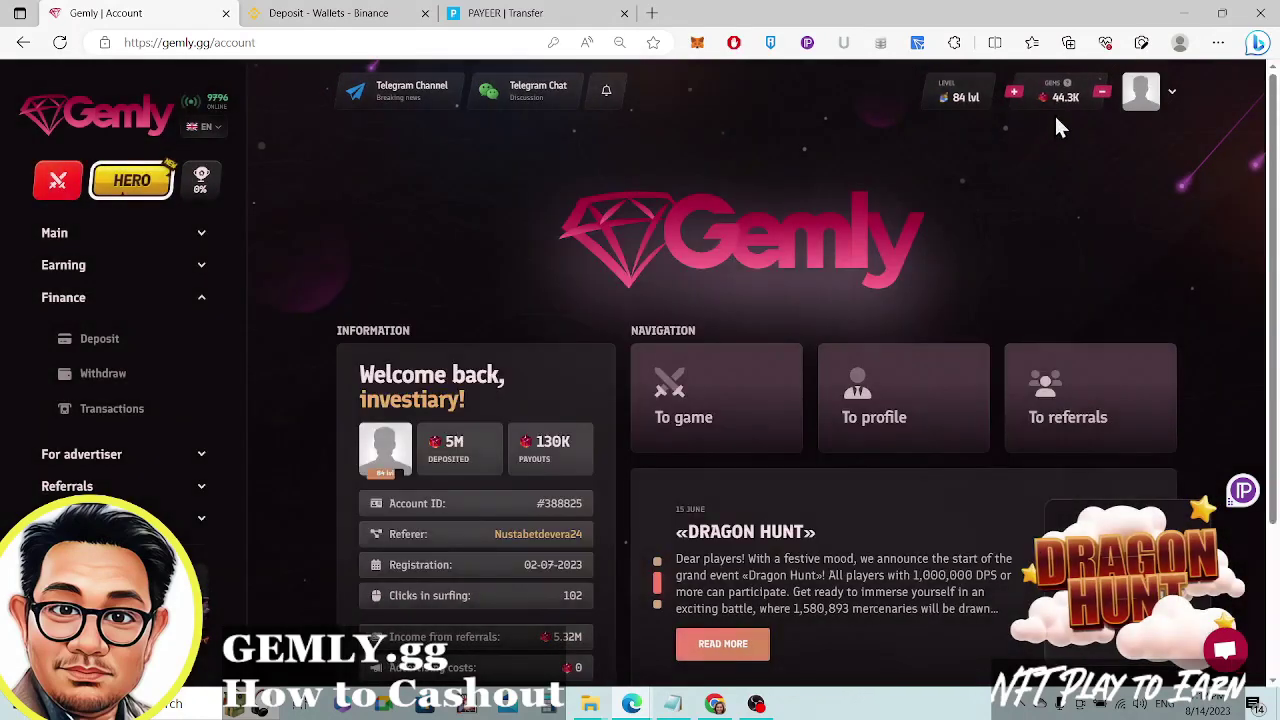
Reload Binance and expand the Deposit Successful notification showing 5 BUSD received
click(330, 22)
scroll(318, 253, up, 2)
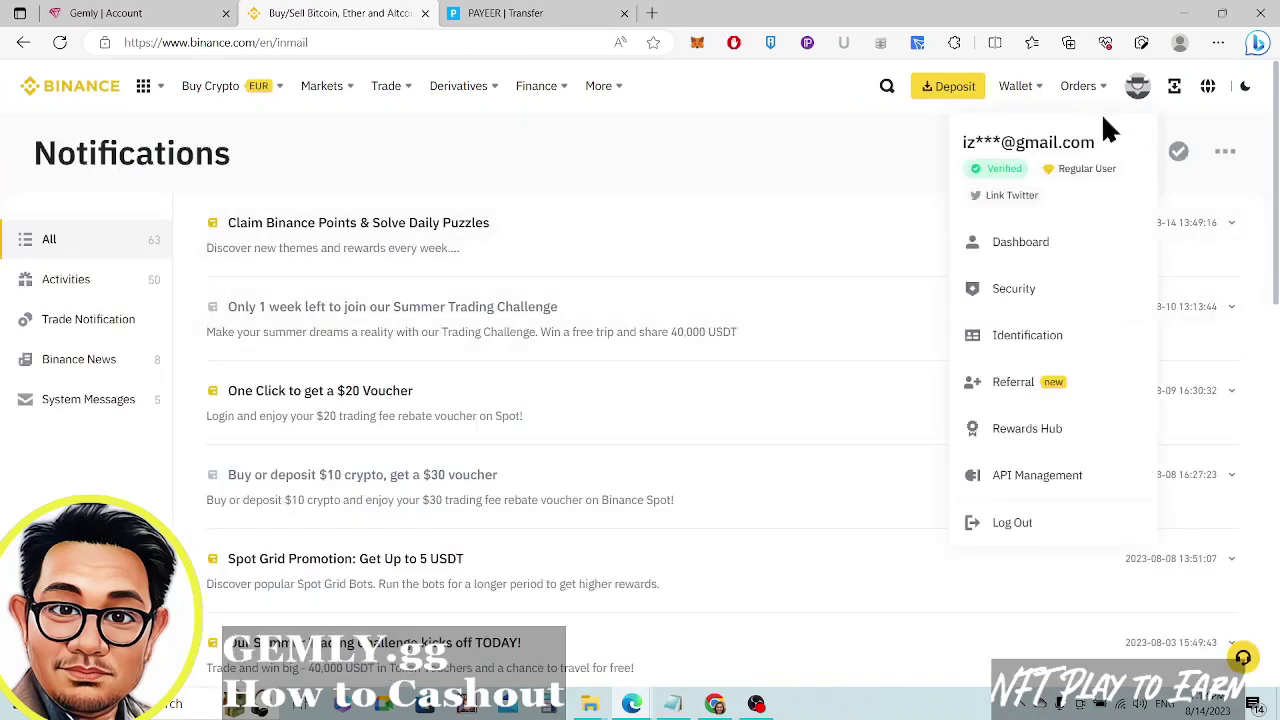
click(60, 43)
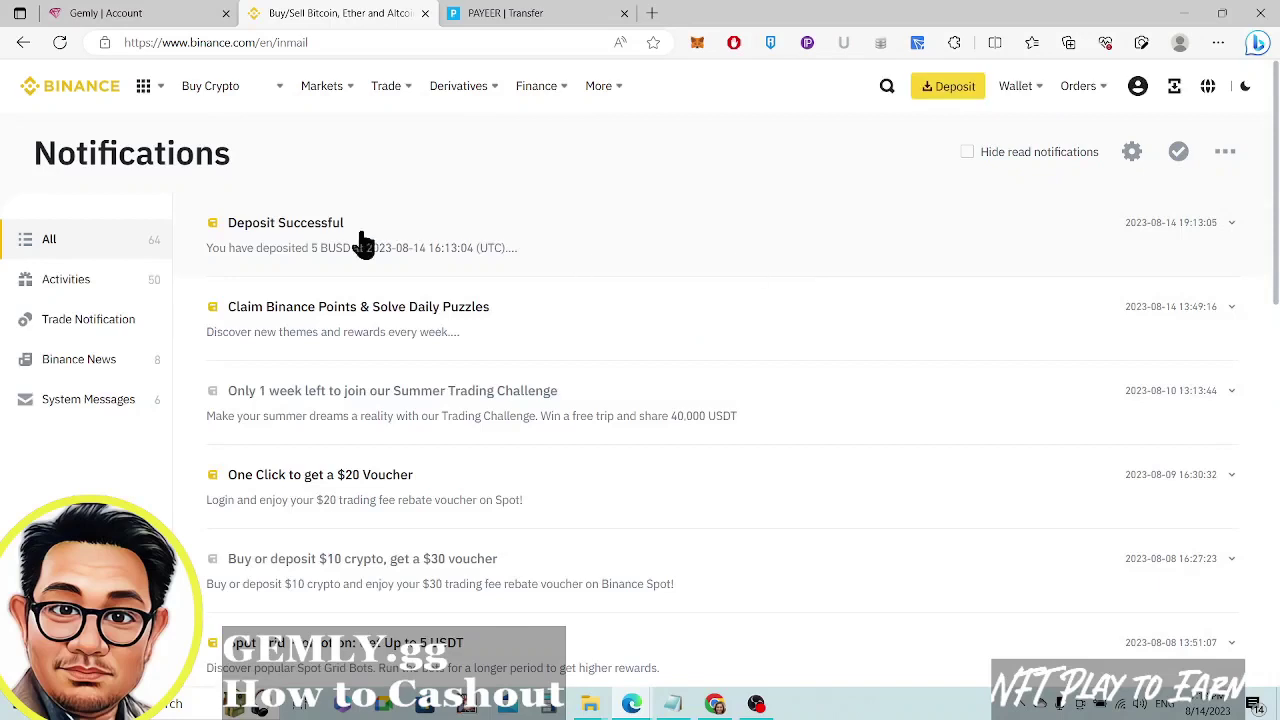
click(385, 240)
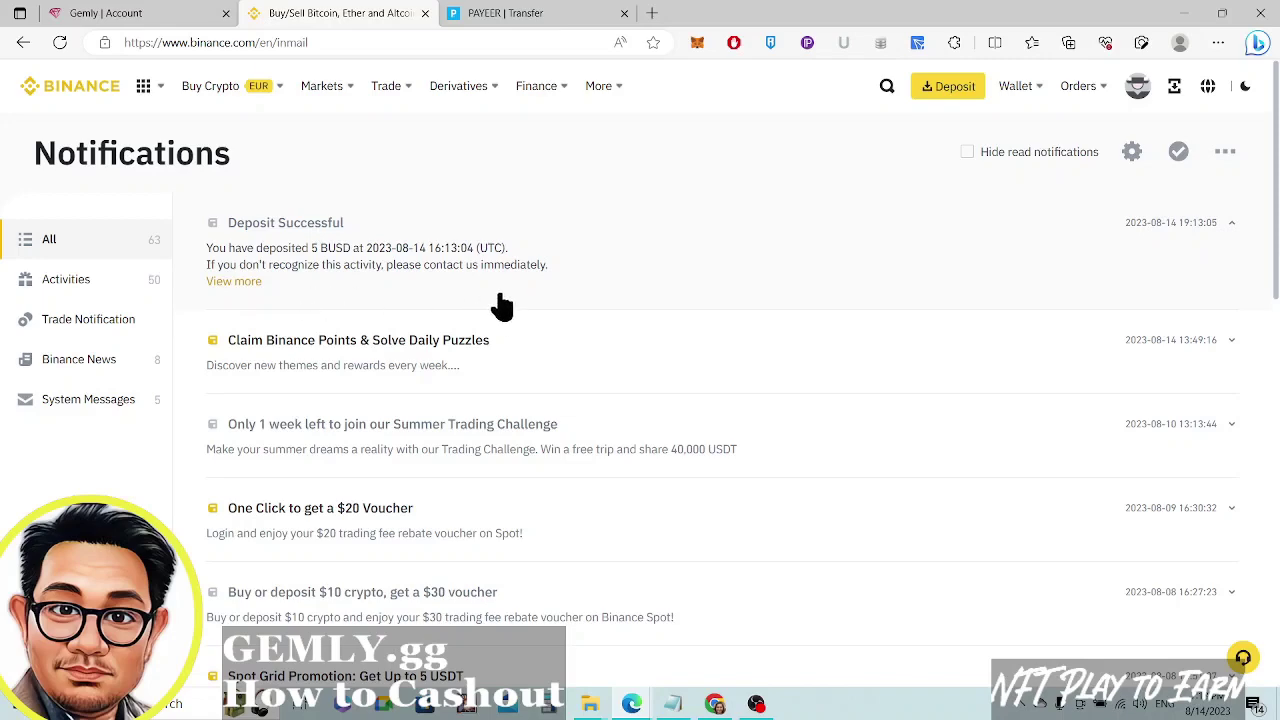
click(168, 16)
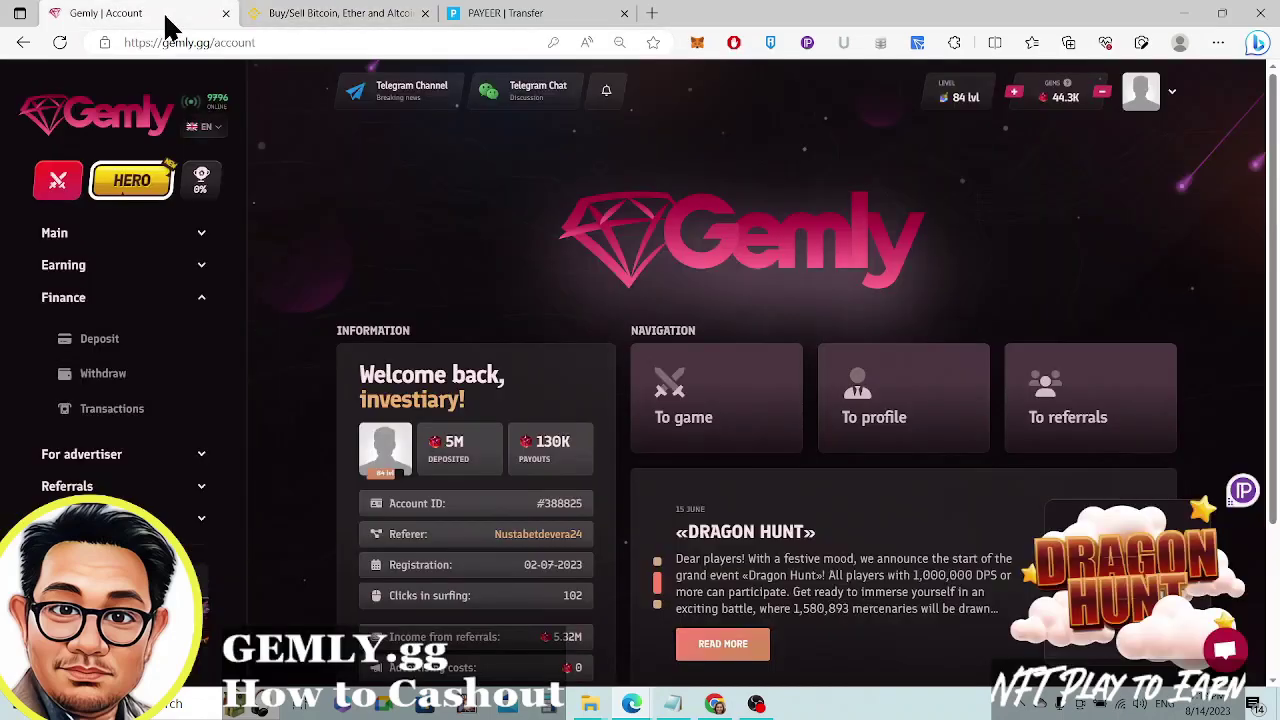
click(306, 14)
click(157, 22)
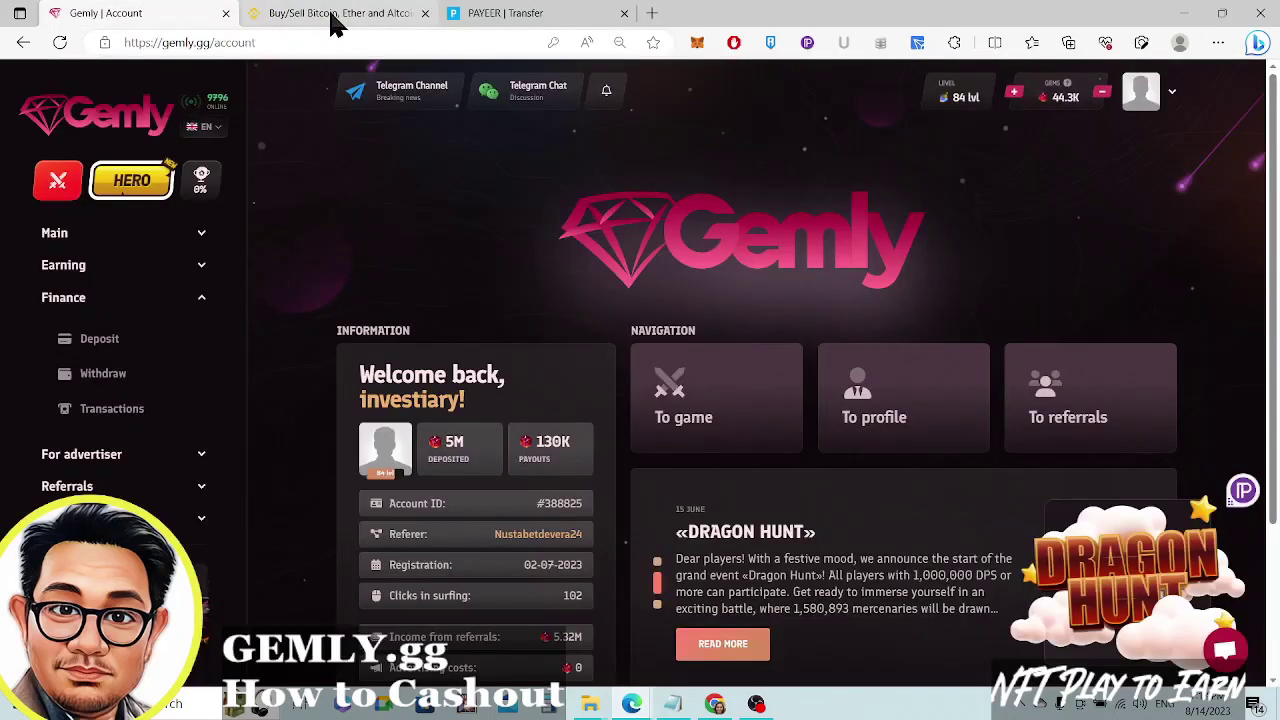
mouse_move(336, 25)
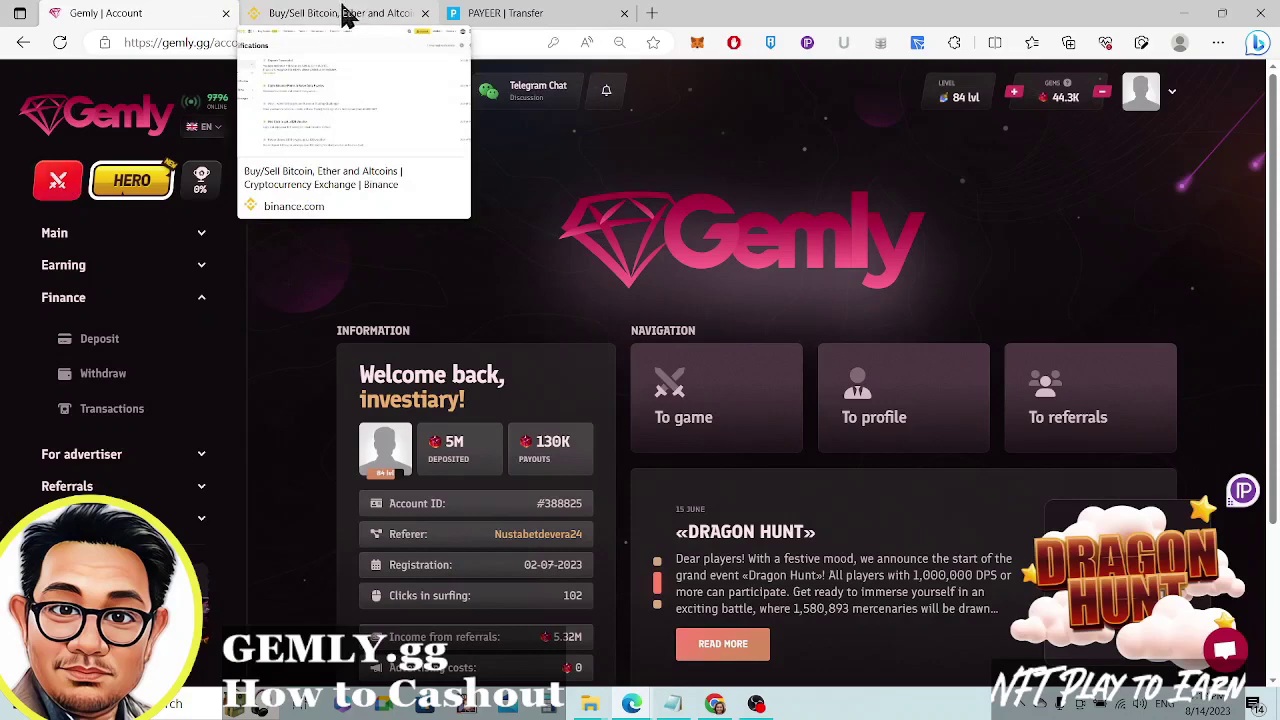
click(320, 20)
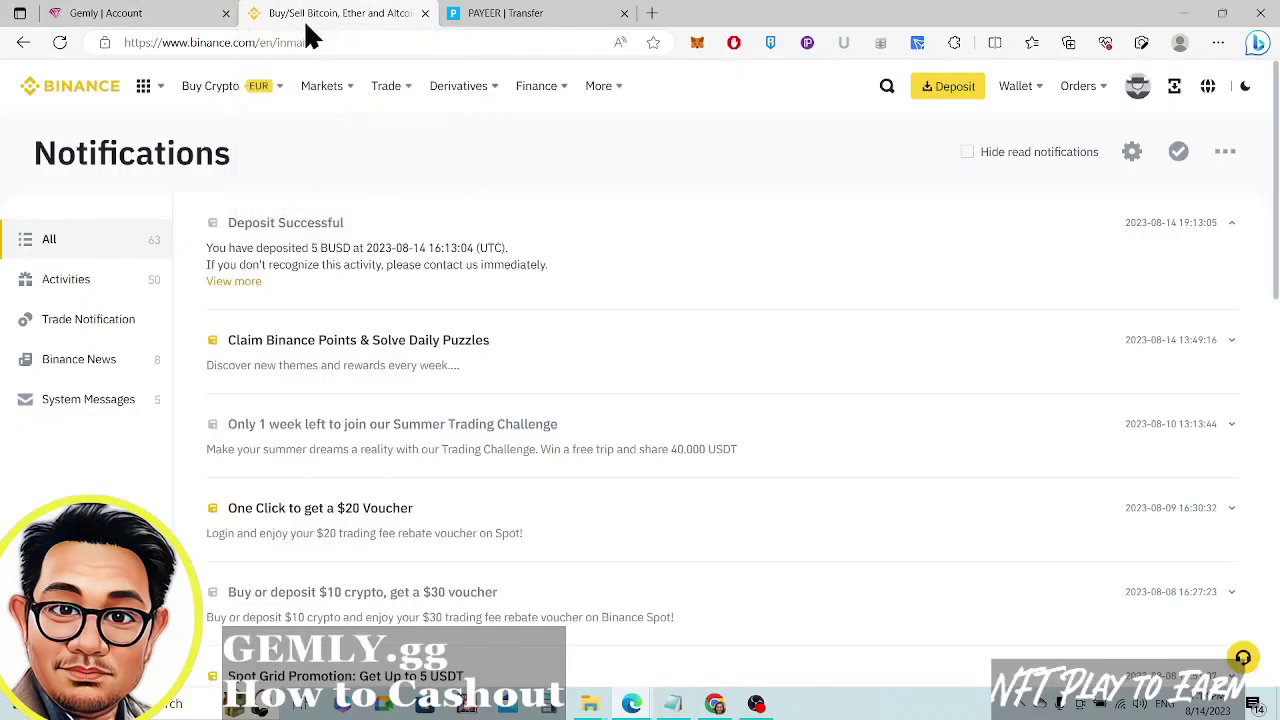
click(180, 20)
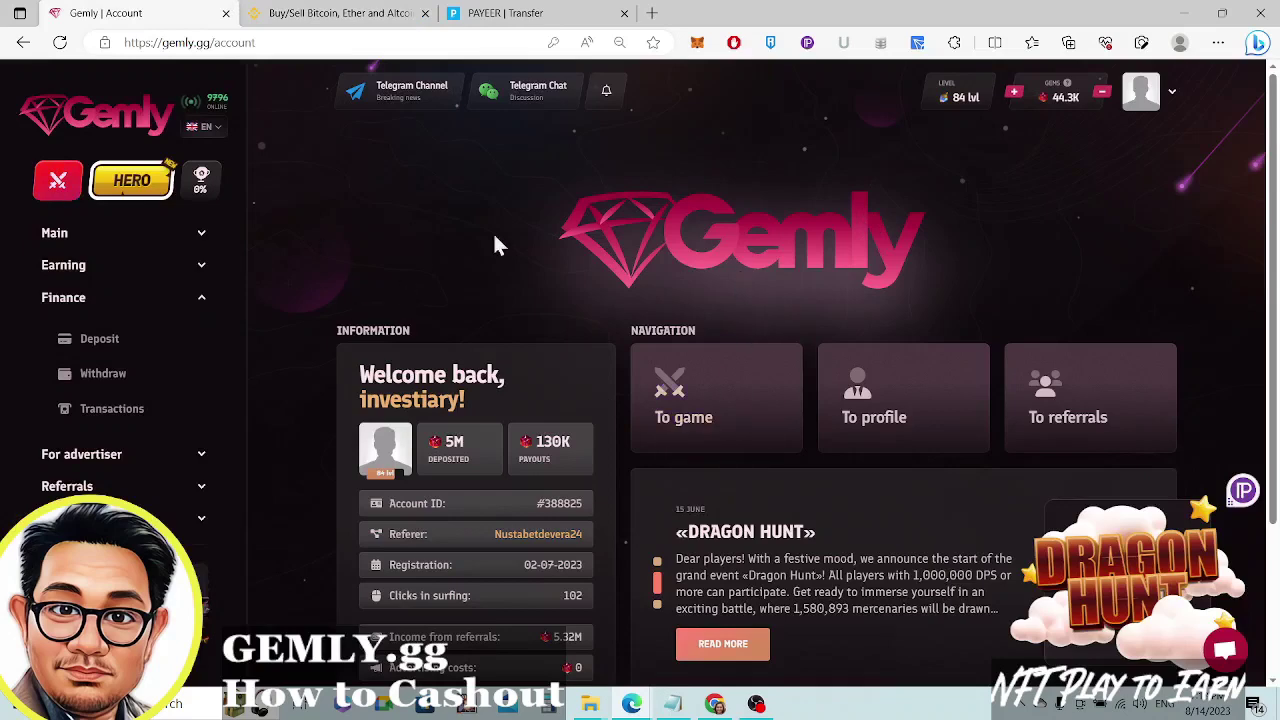
click(286, 20)
click(149, 14)
click(355, 20)
click(149, 20)
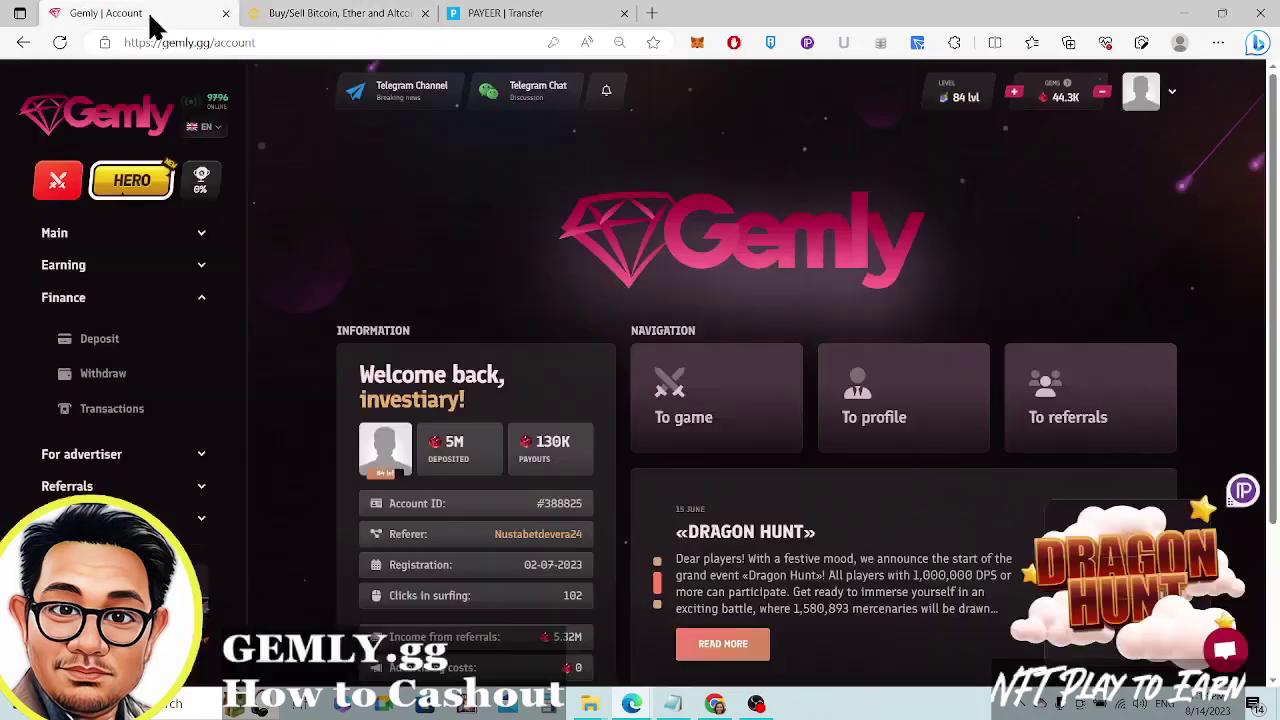